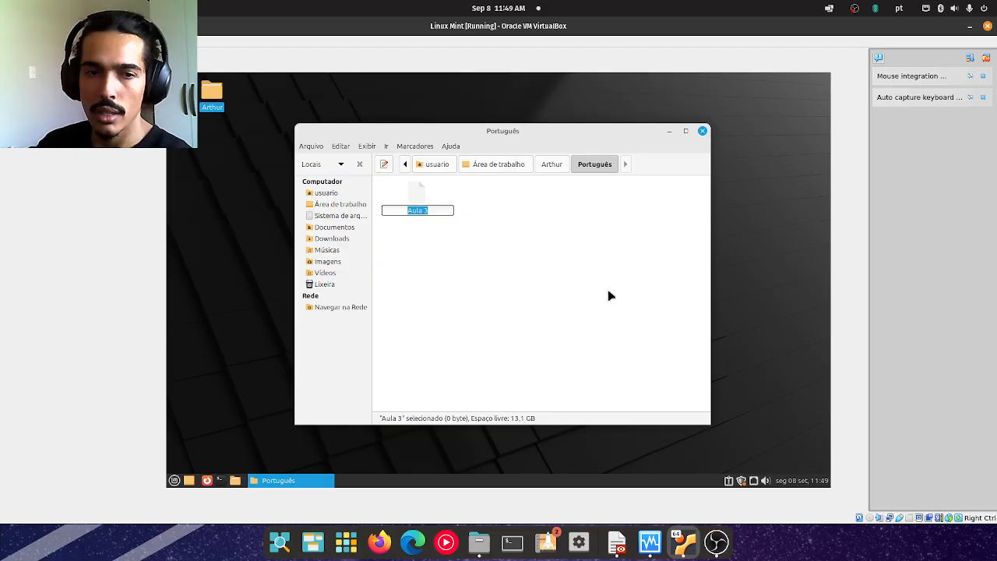
Rename the document in the Português folder as "Aula 3 - renomeado" and deselect it.
text(- renomeado)
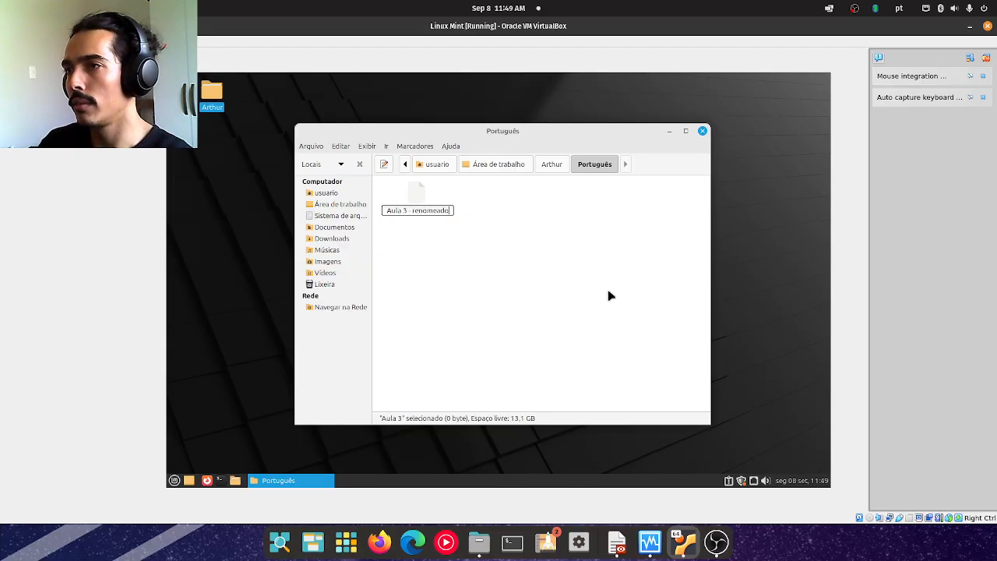
key(Return)
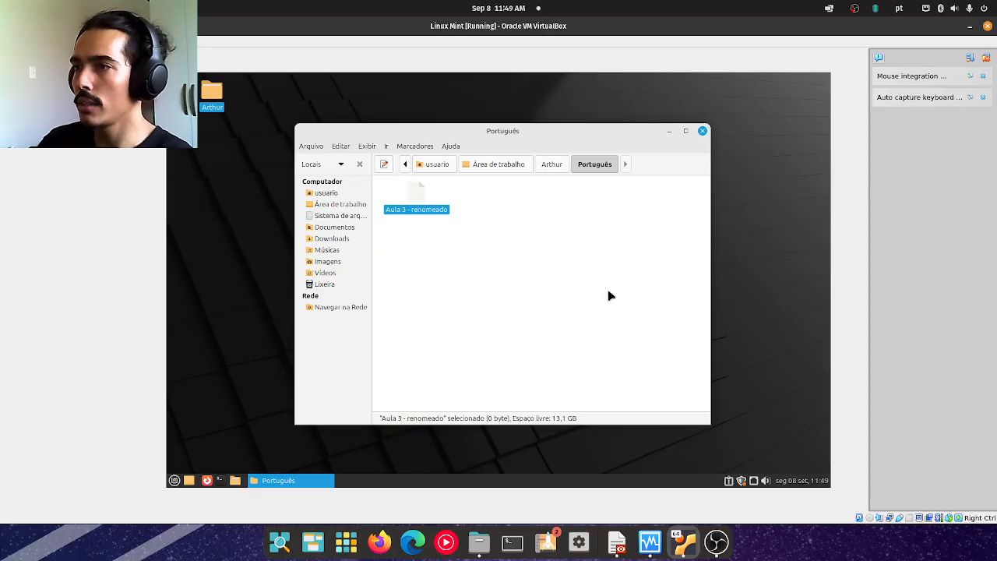
click(610, 296)
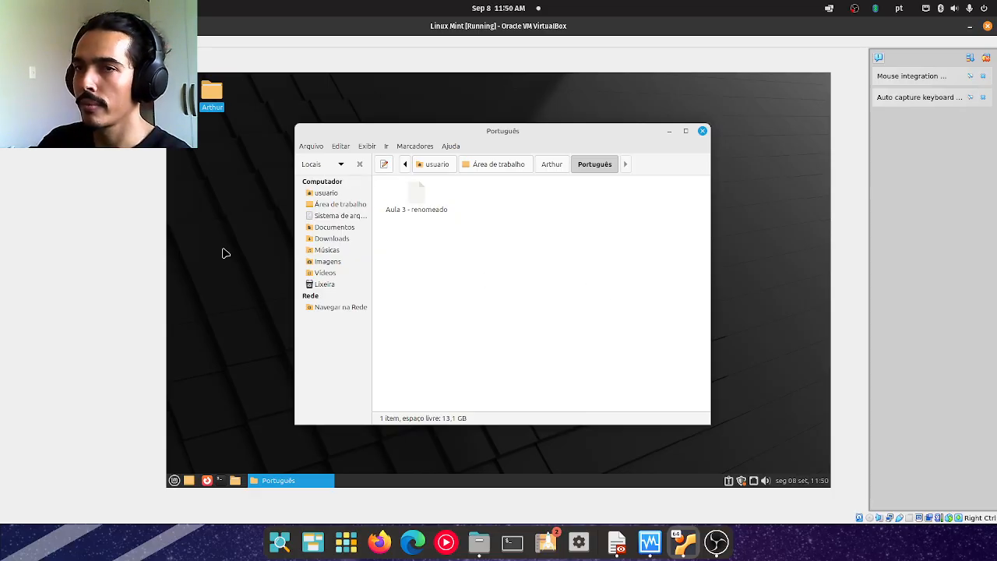
Read the "Manipulação de dados: Praticando (5)" slide in the Aula 3 PDF and return to the Linux Mint virtual machine.
drag(0, 156, 498, 6)
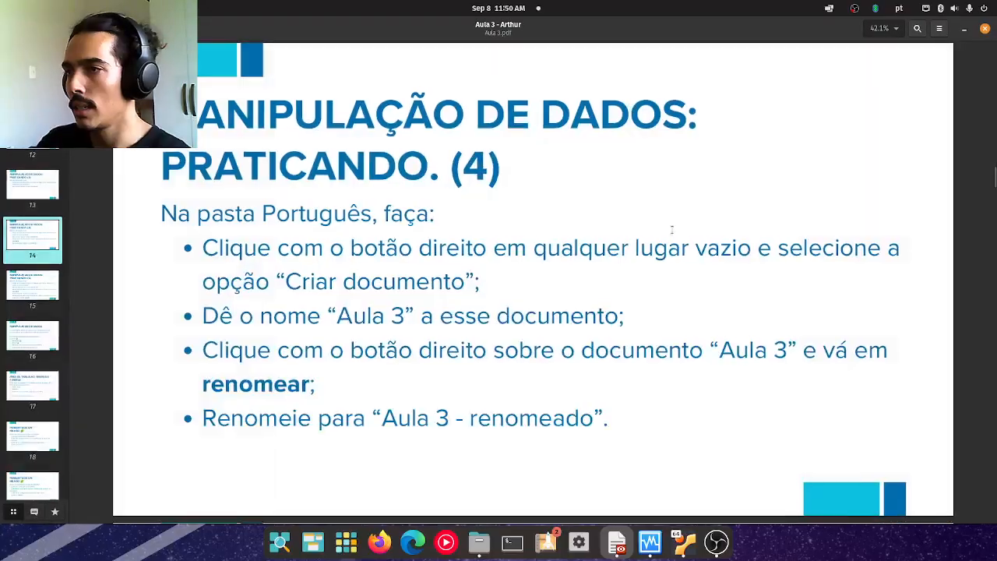
key(Page_Down)
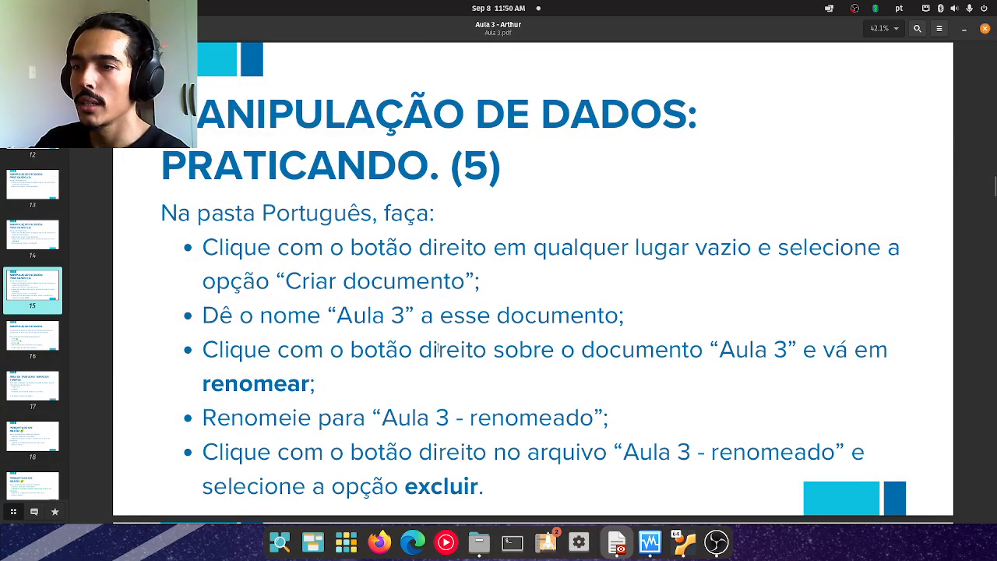
drag(244, 417, 347, 463)
drag(228, 452, 476, 452)
click(475, 452)
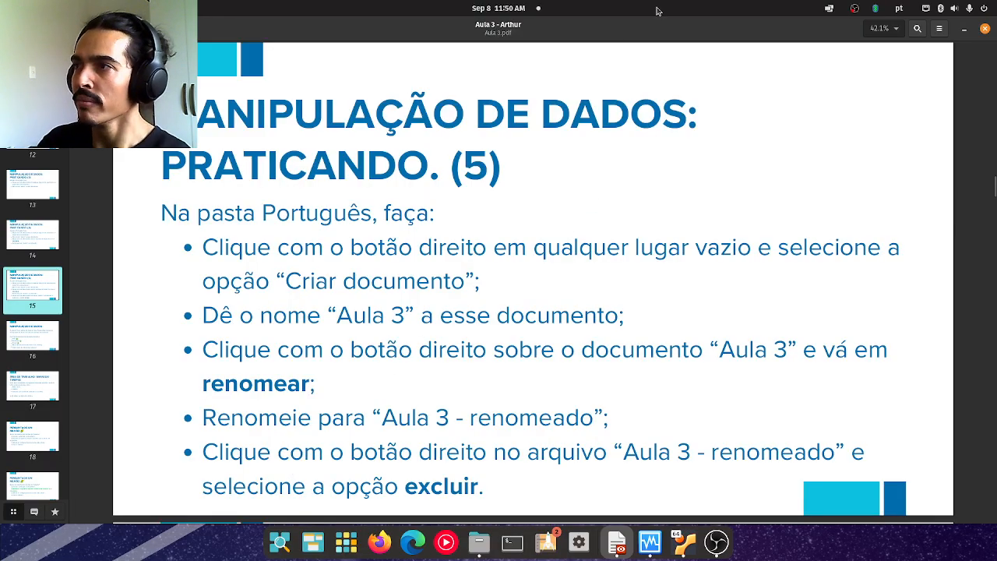
key(alt+Tab)
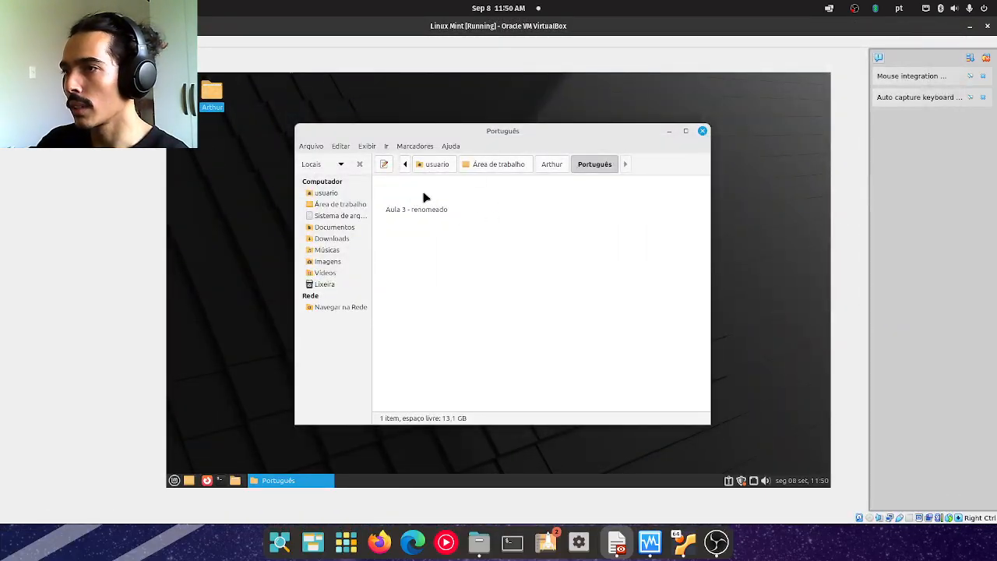
right_click(423, 197)
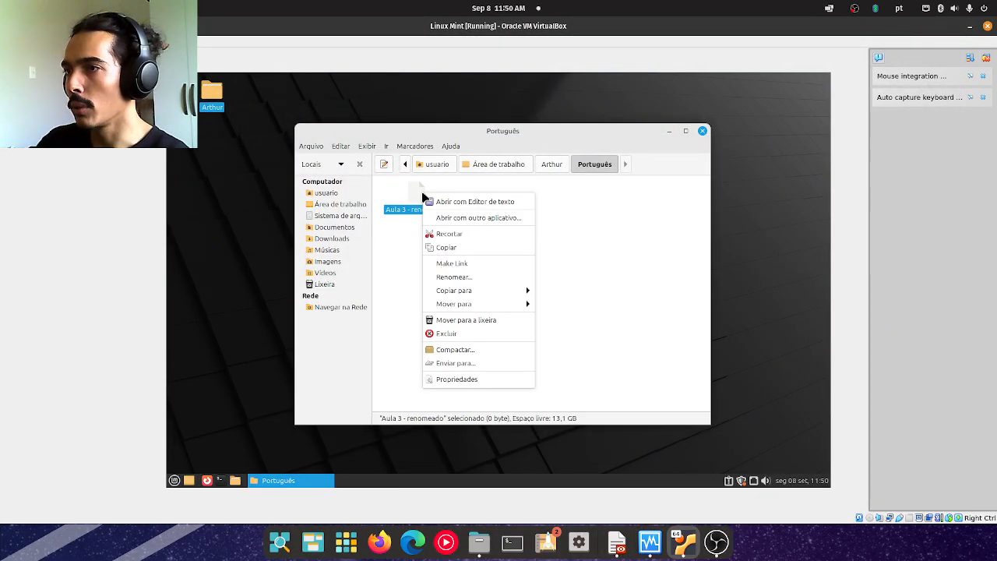
click(499, 336)
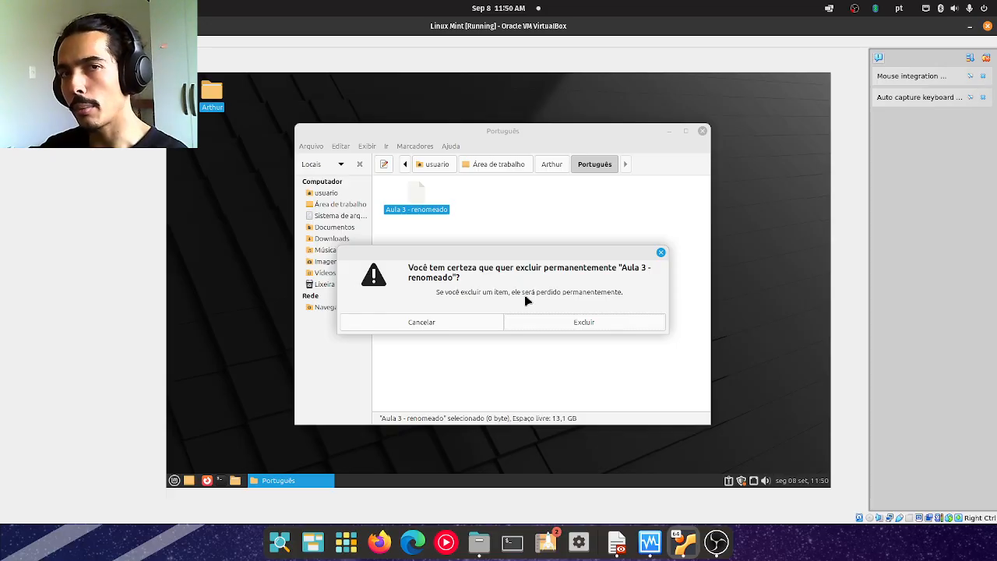
click(422, 321)
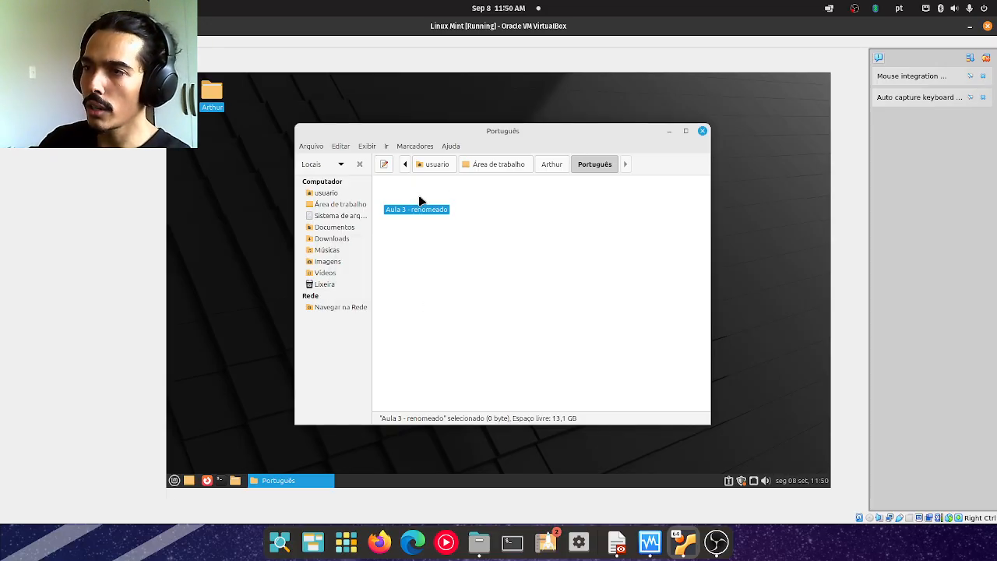
Permanently delete the "Aula 3 - renomeado" document from the Português folder.
right_click(419, 200)
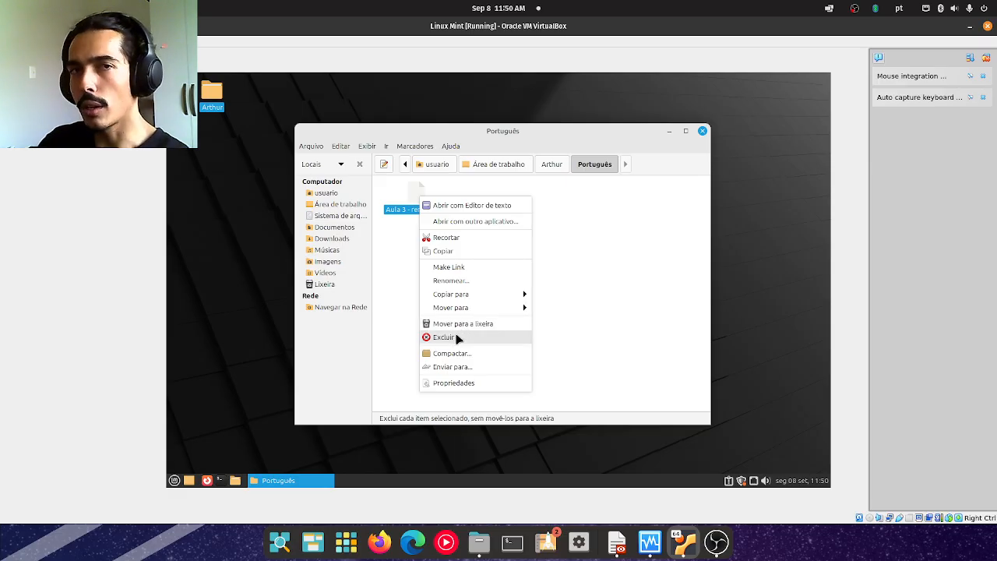
click(458, 335)
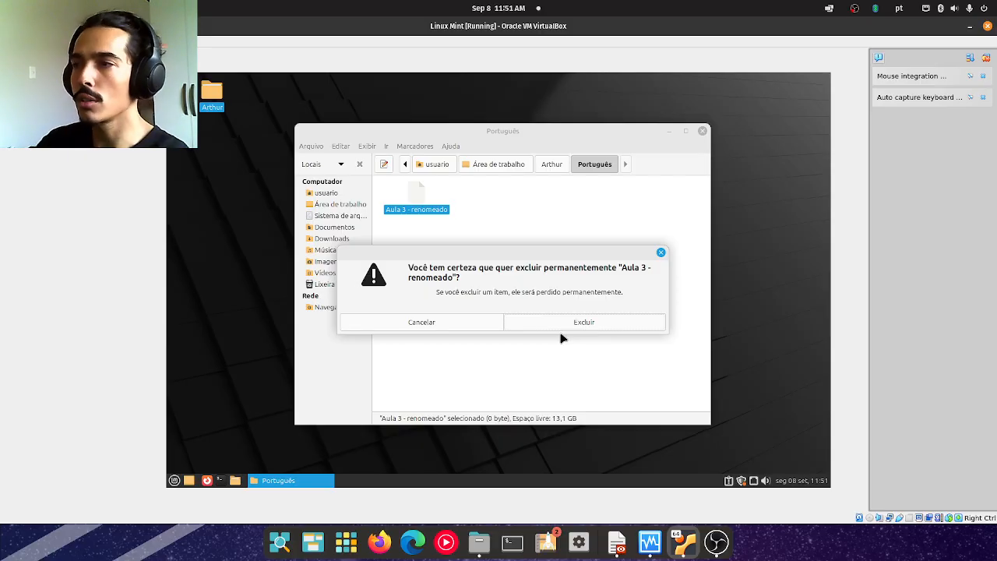
click(528, 322)
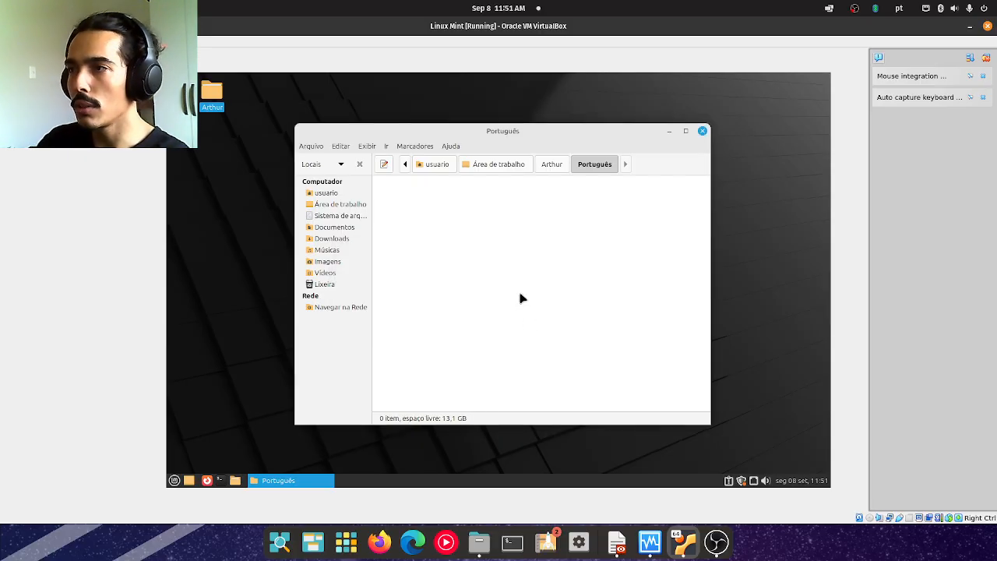
Show the contents of the trash (Lixeira) and empty it.
drag(0, 181, 0, 181)
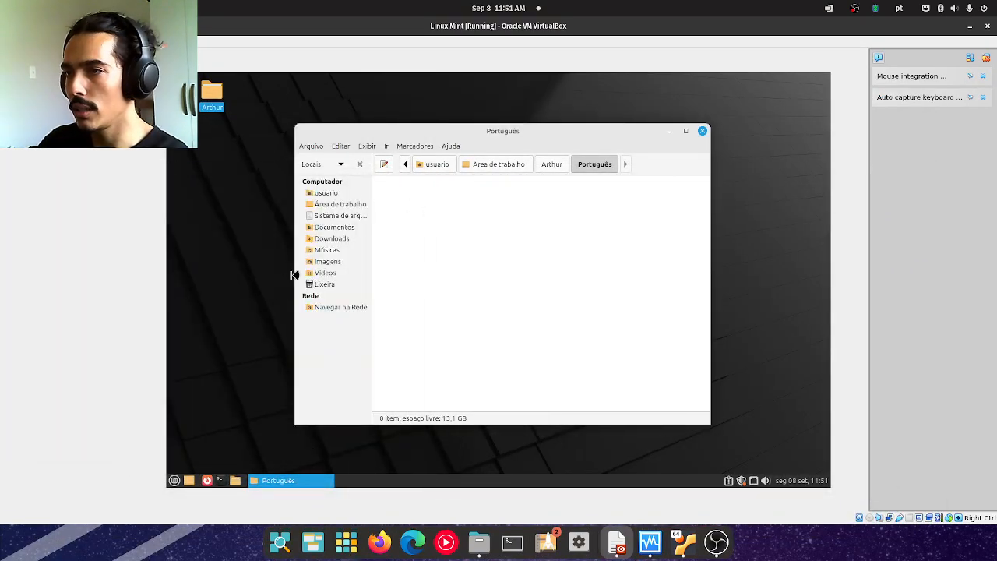
click(338, 283)
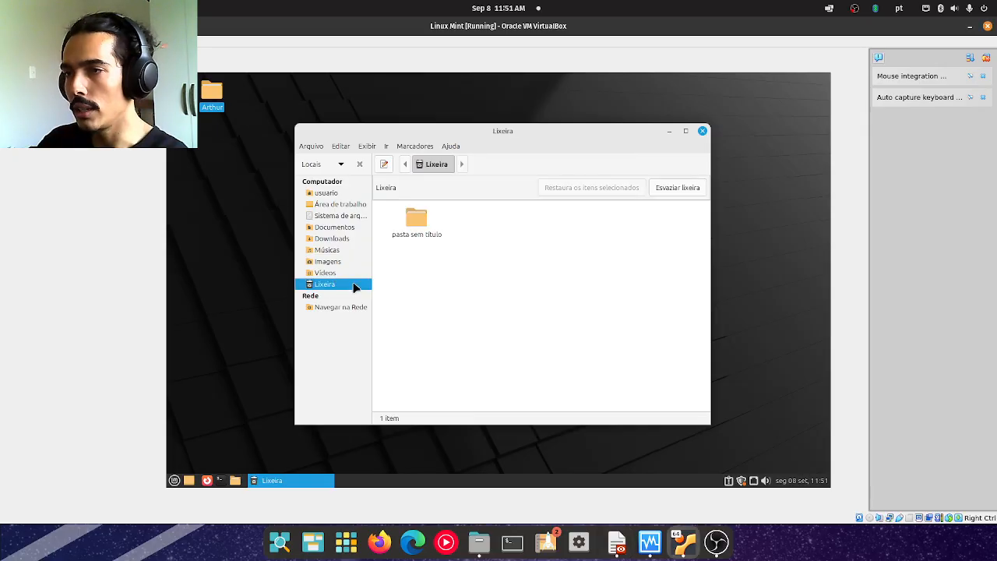
click(415, 217)
click(678, 187)
click(574, 321)
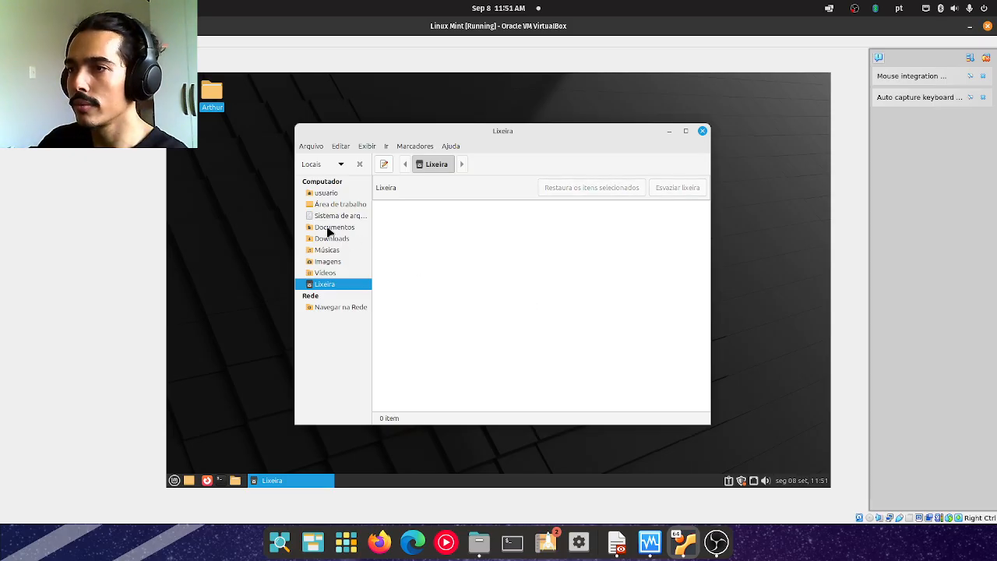
Go back to the desktop location and open the Português folder inside the personal folder there.
click(328, 204)
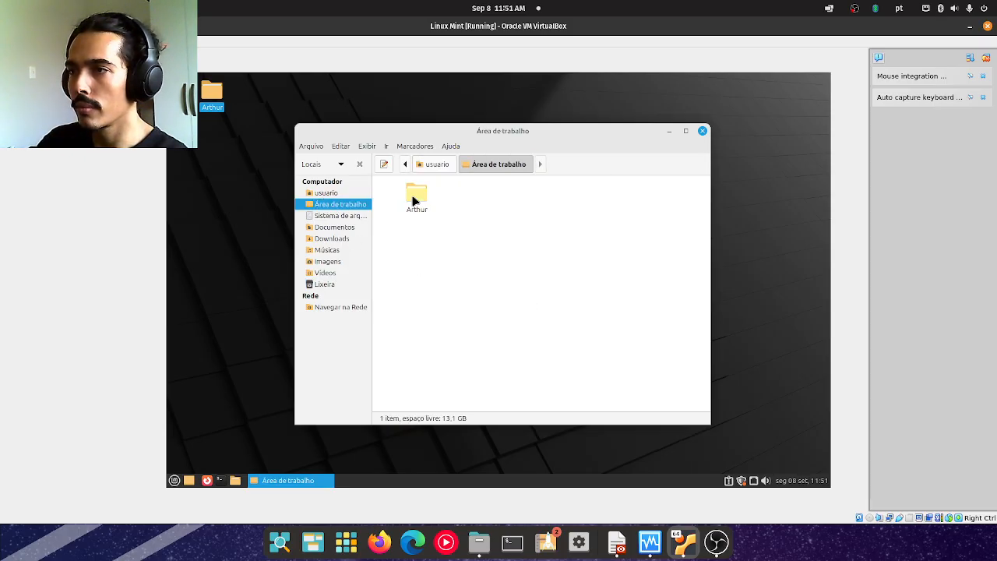
double_click(415, 195)
double_click(581, 197)
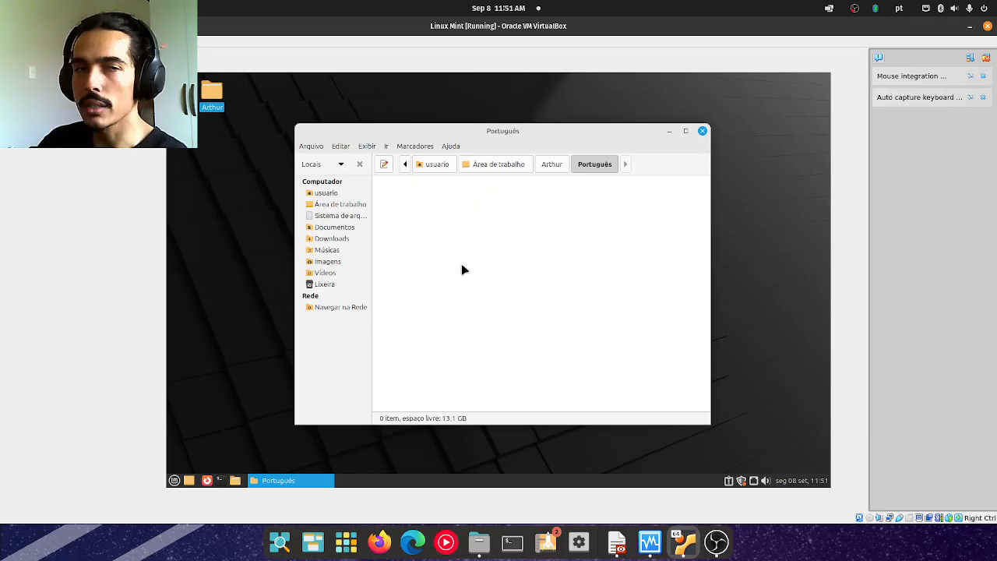
Switch to the Aula 3 PDF and present slides 16 and 17, on data manipulation and the taskbar, in full screen.
drag(0, 153, 685, 11)
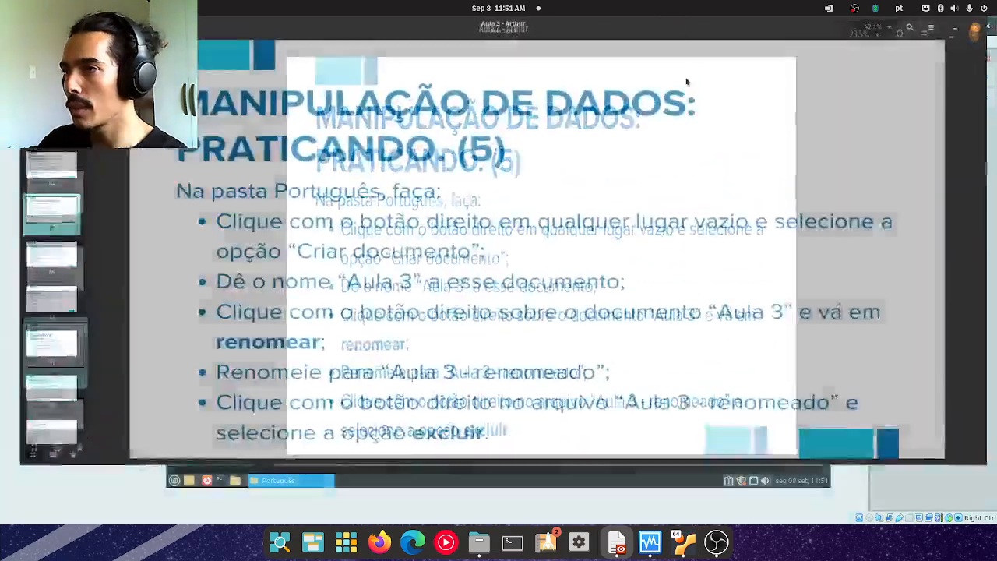
key(Right)
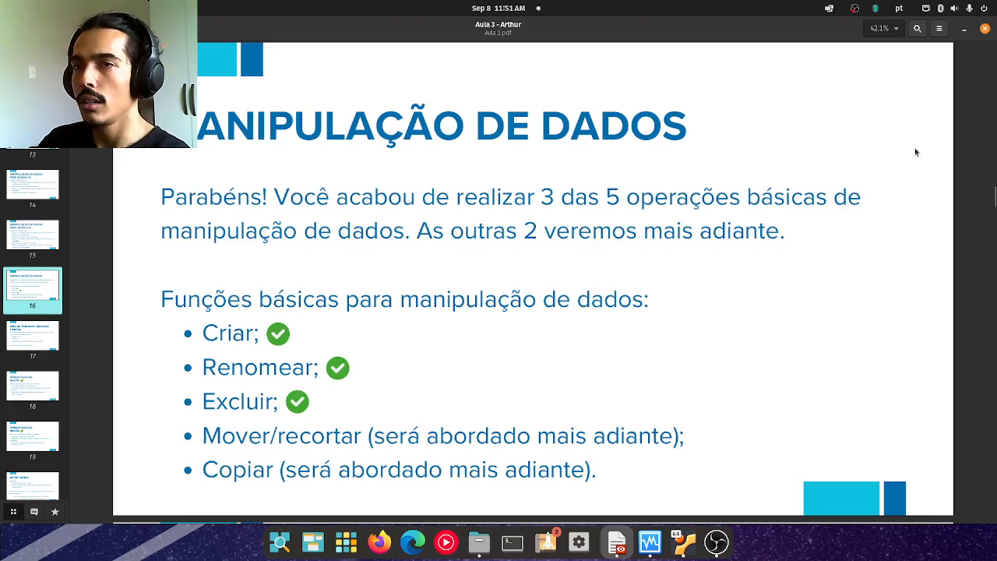
click(938, 28)
click(954, 154)
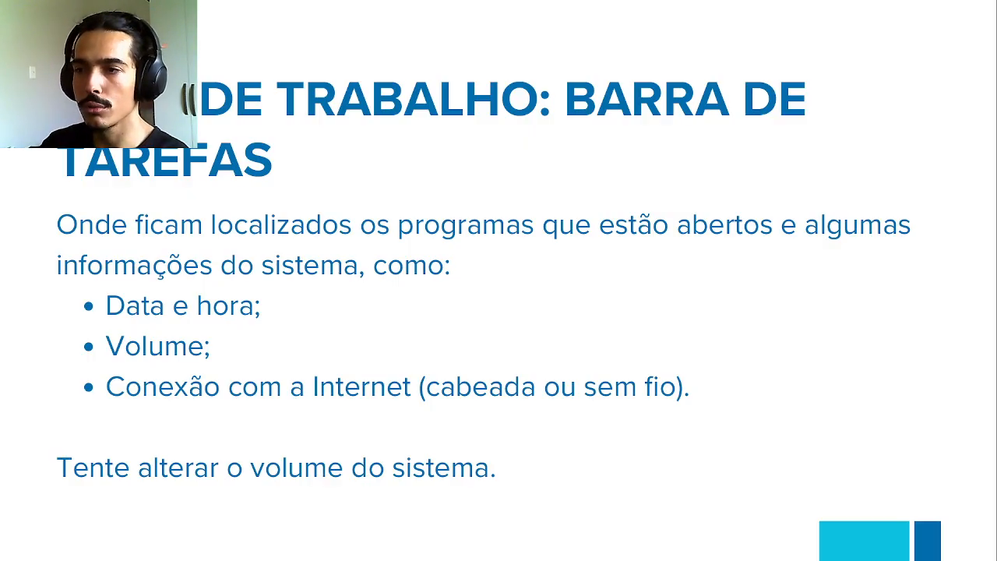
key(Escape)
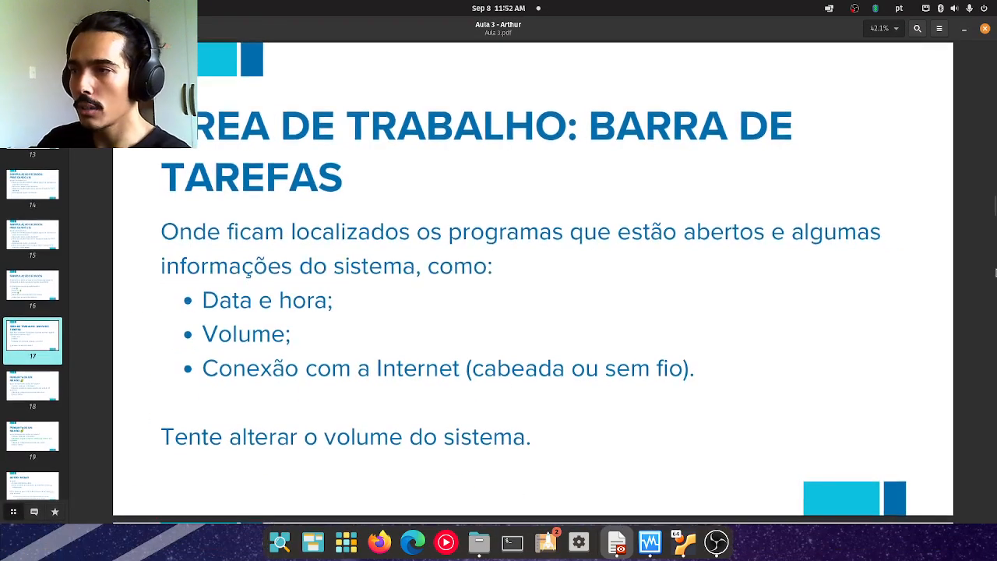
Return to the Linux Mint virtual machine, minimize the Português window and open the personal folder from the desktop.
drag(658, 26, 0, 233)
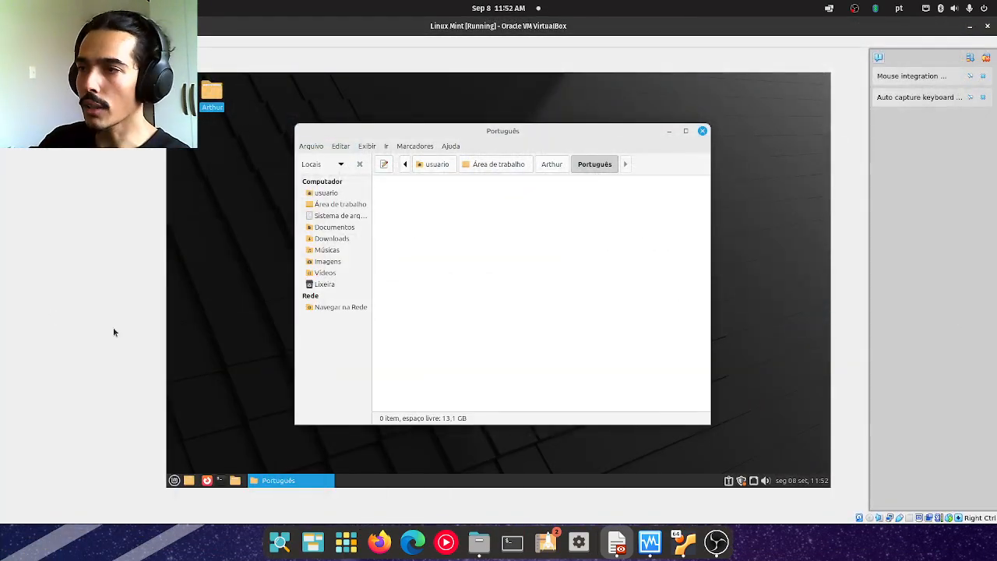
mouse_move(314, 483)
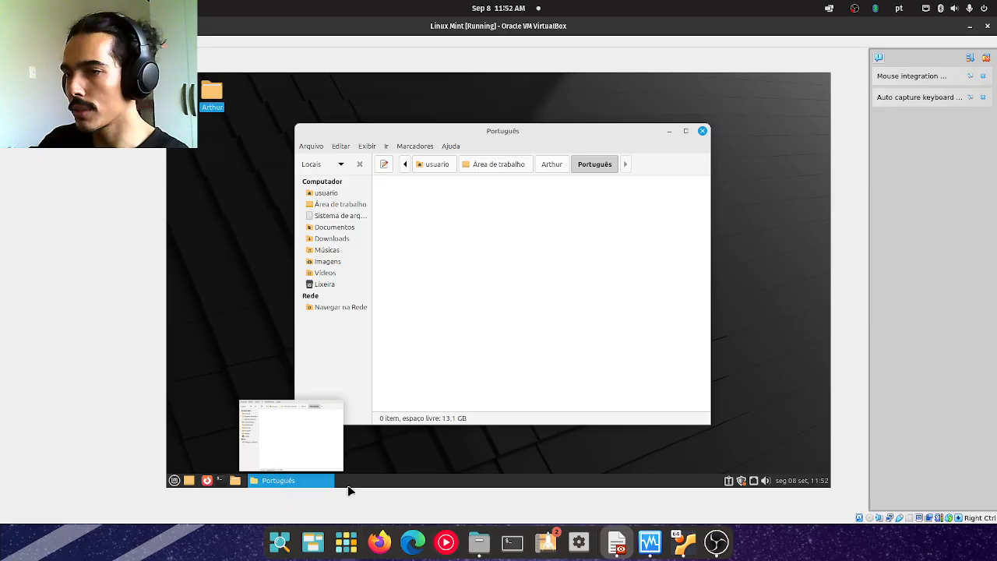
click(671, 132)
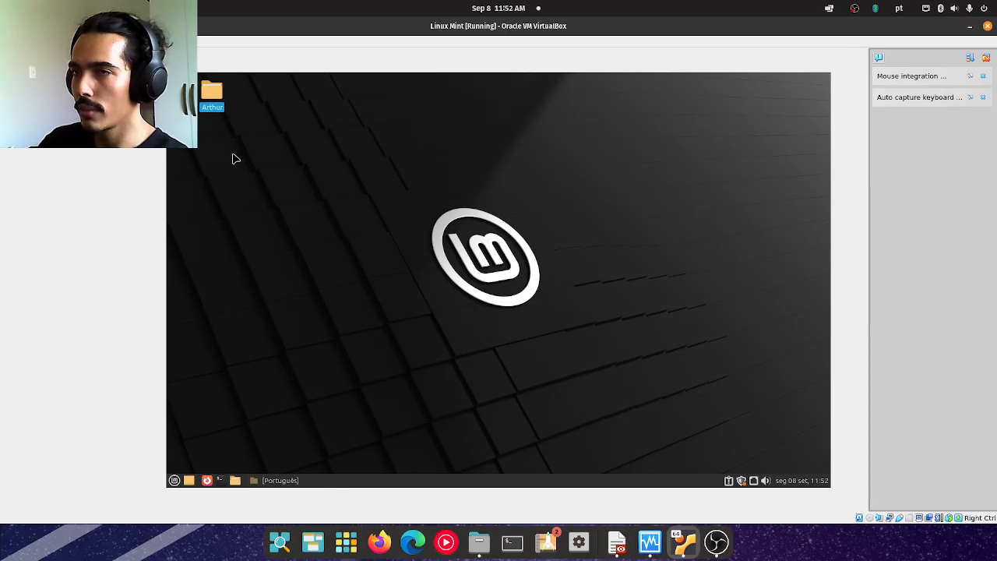
double_click(226, 104)
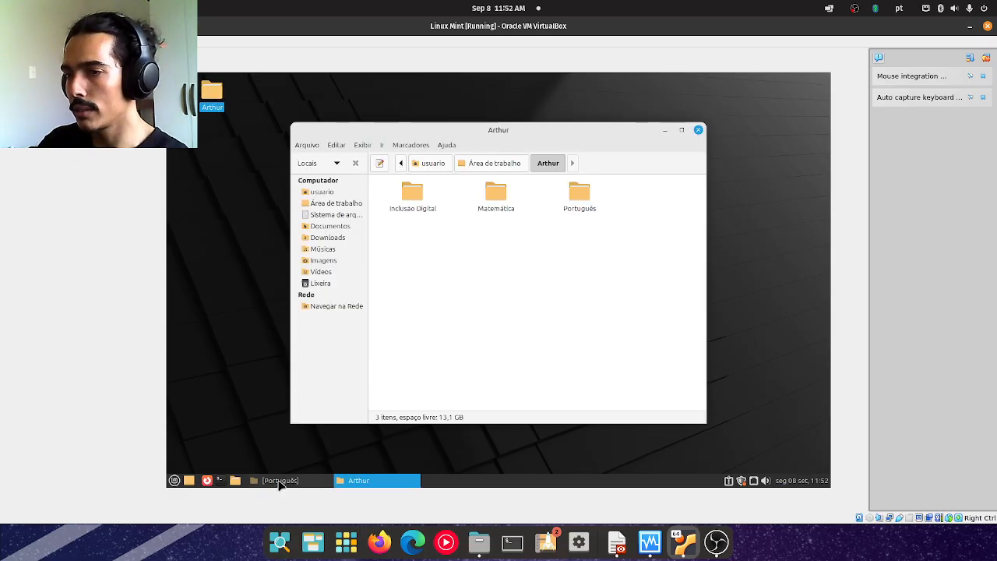
Alternate between the Português and personal folder windows using their taskbar entries.
click(310, 480)
click(352, 481)
click(304, 480)
click(367, 480)
click(301, 480)
click(363, 480)
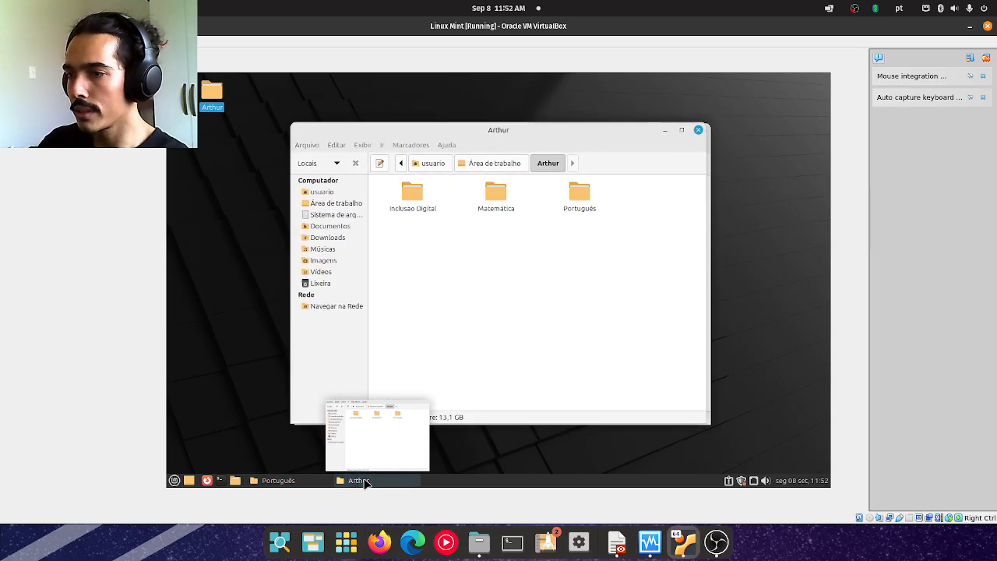
Minimize the personal folder window, restore it from the taskbar and switch between both folder windows again.
click(668, 130)
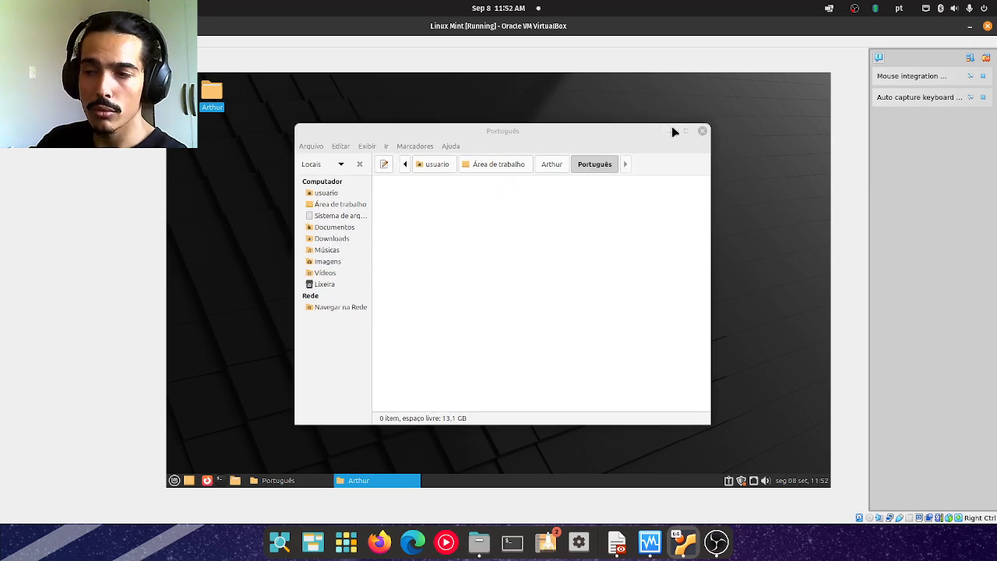
click(375, 482)
click(342, 482)
click(347, 481)
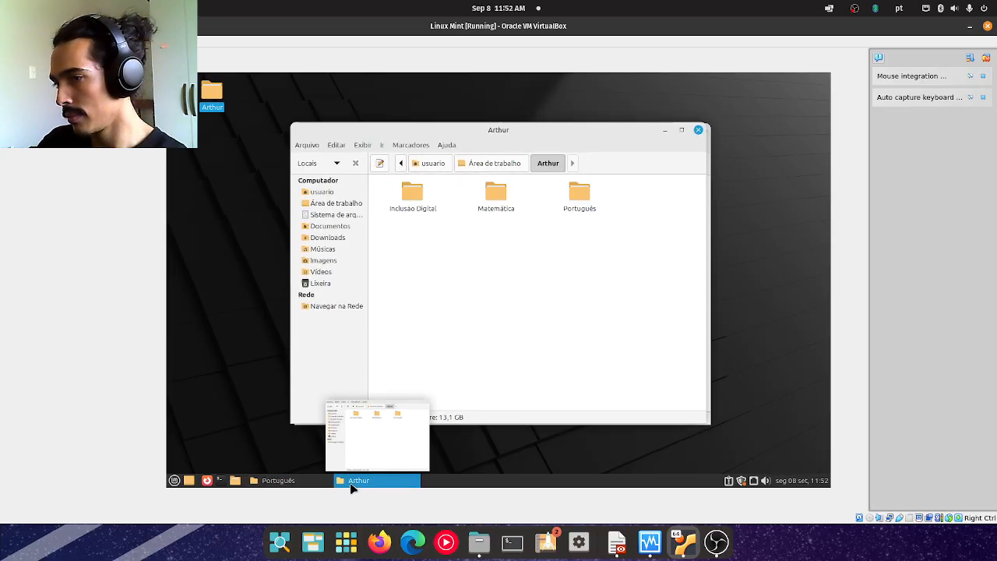
click(314, 481)
click(367, 483)
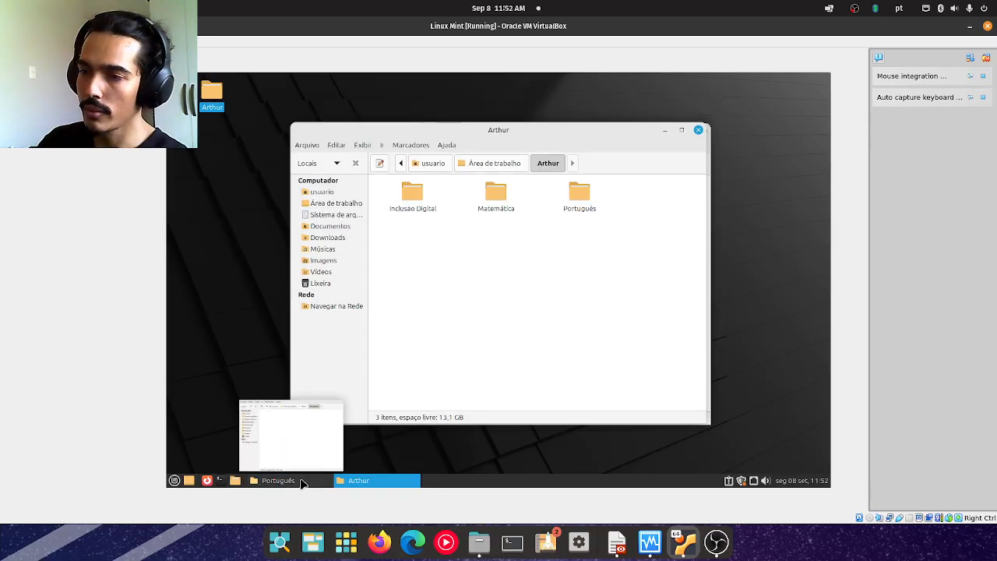
Bring the Português window to the front and minimize both folder windows to clear the desktop.
click(339, 481)
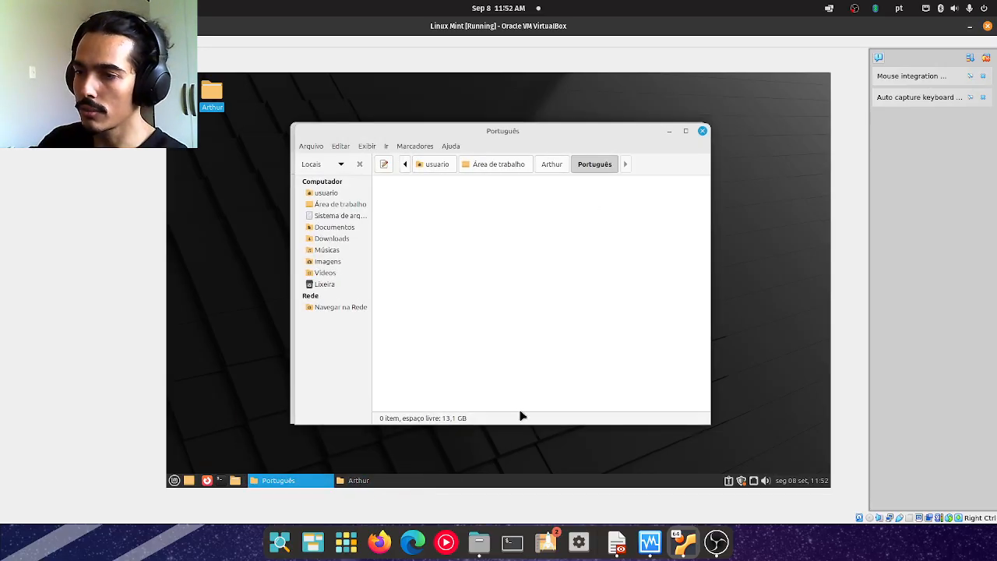
click(674, 132)
click(665, 132)
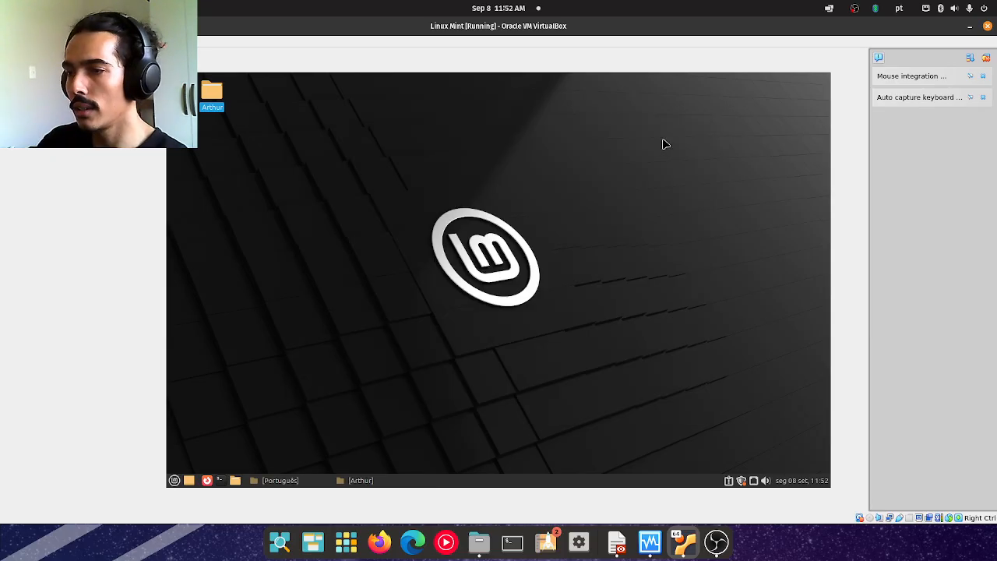
Inspect the update manager from the system tray, close it and show the available network connections.
click(741, 480)
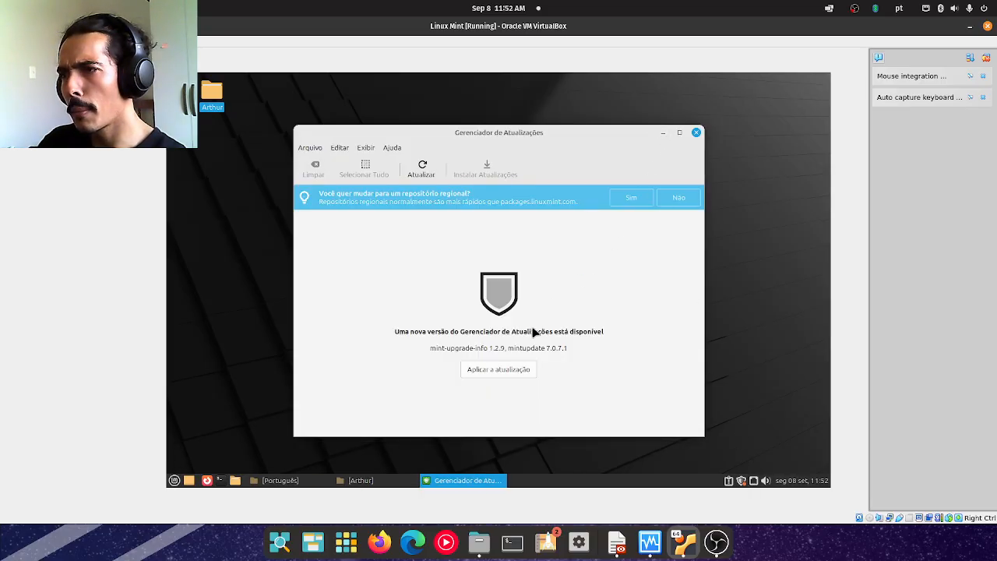
click(696, 133)
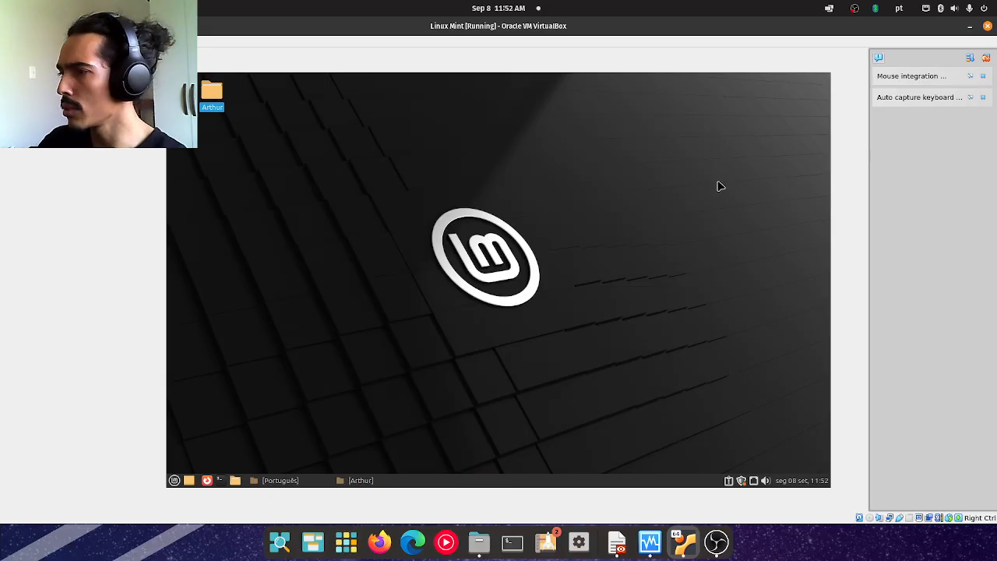
click(753, 482)
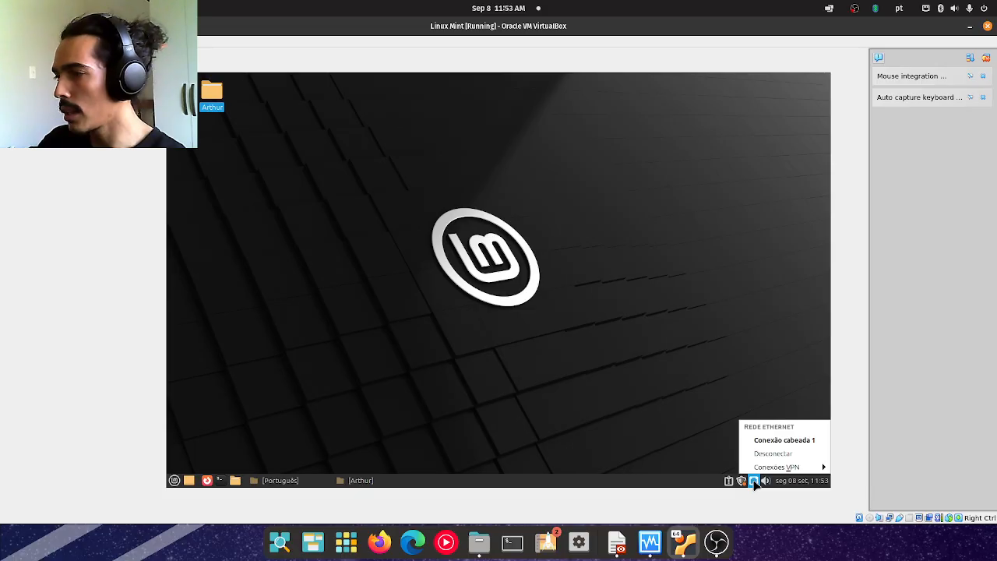
Adjust the system volume from the system tray, and show and hide the clock's month calendar.
click(754, 481)
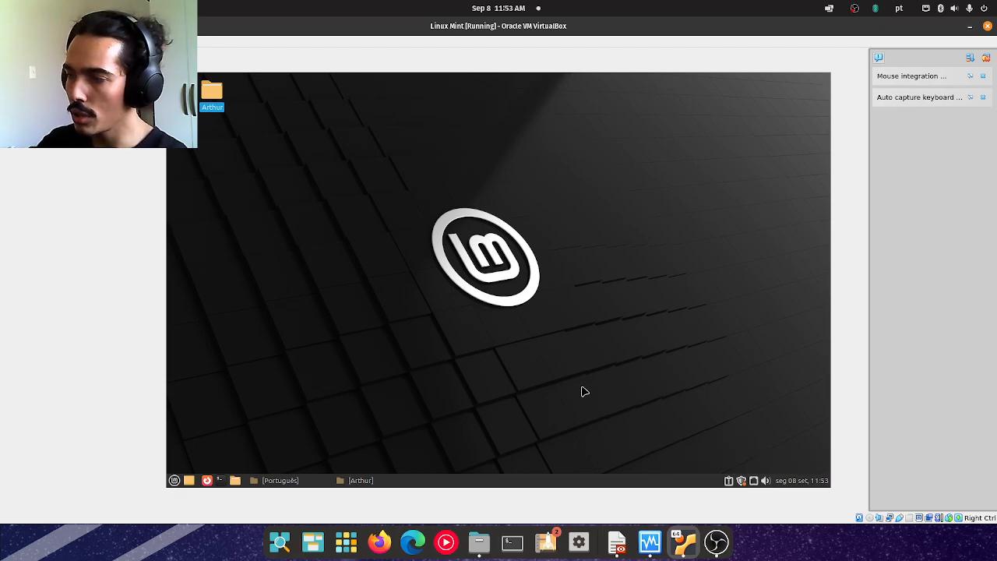
click(766, 481)
drag(768, 429, 768, 447)
click(737, 457)
click(802, 482)
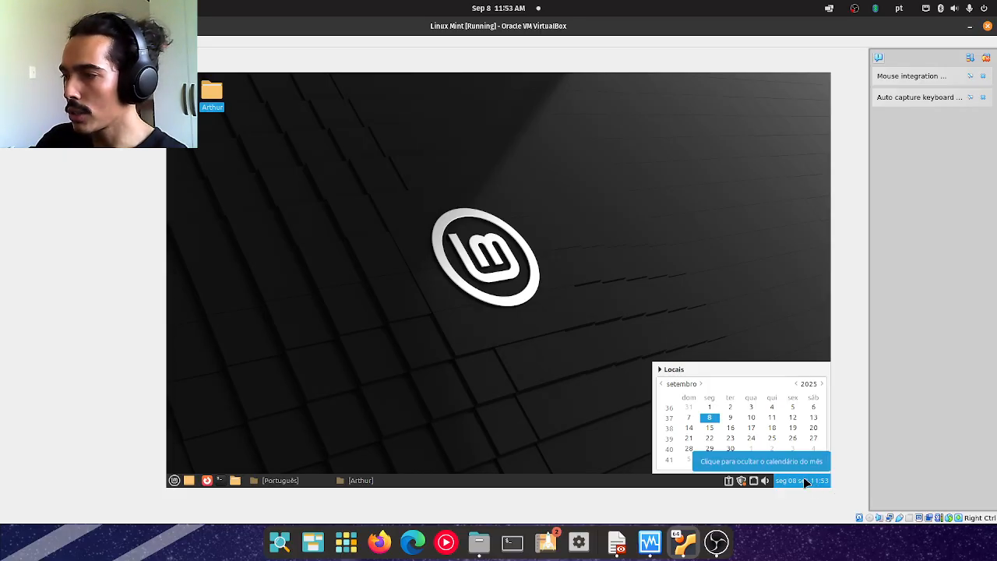
click(807, 481)
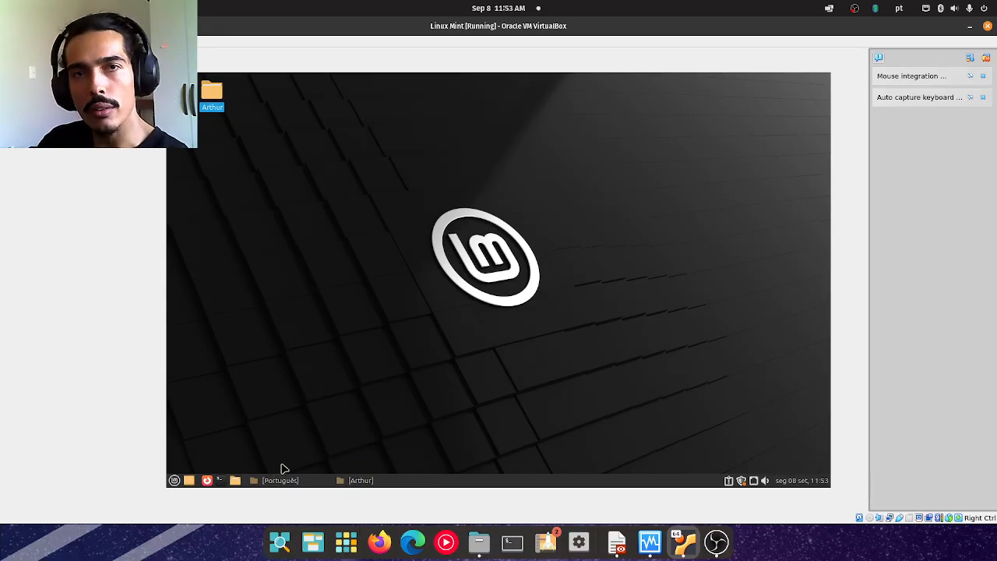
Restore the minimized personal folder window from the taskbar and close it.
click(355, 480)
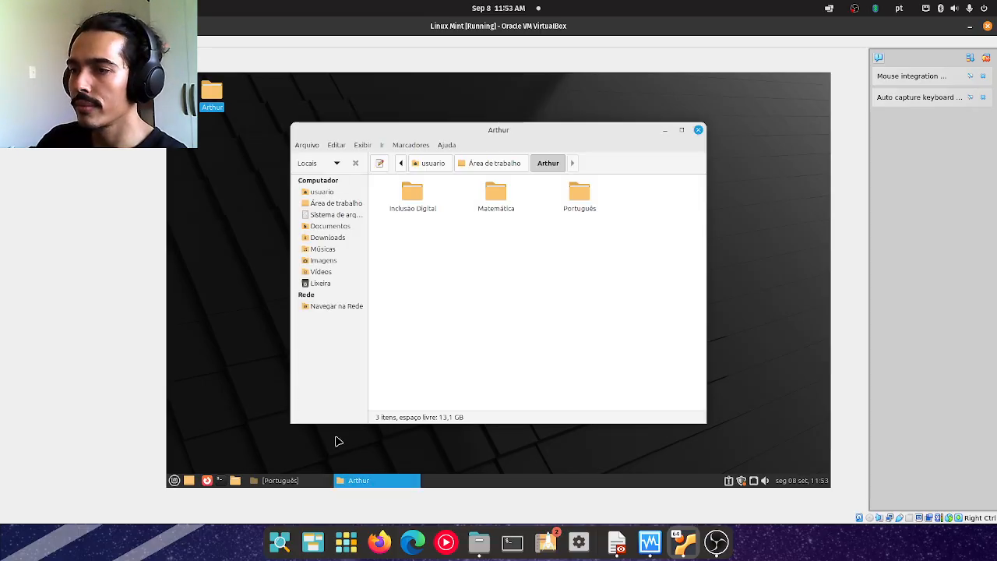
click(694, 137)
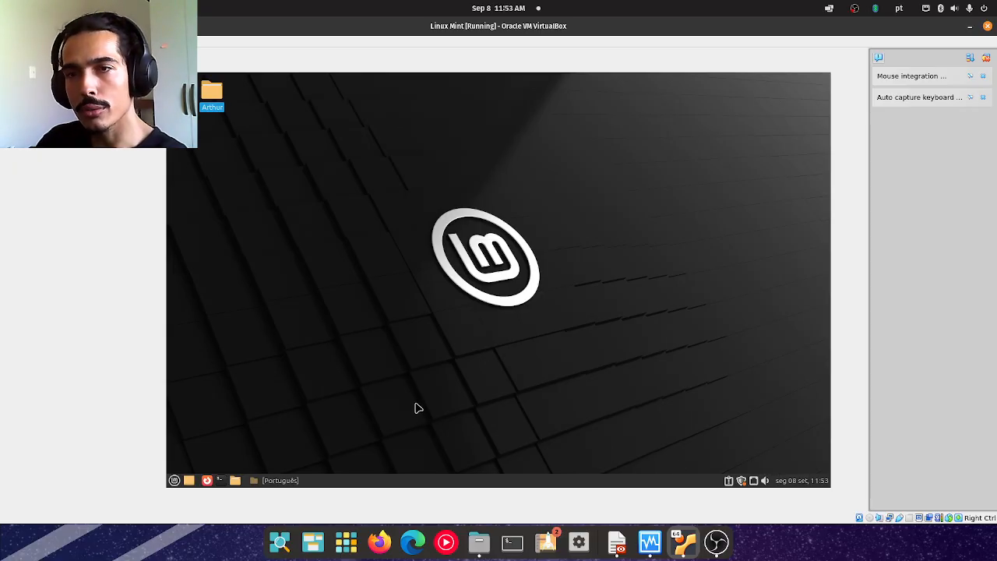
Switch to Aula 3.pdf in the document viewer, present it full screen and advance to the question on the Área de Trabalho's main function.
drag(0, 105, 714, 11)
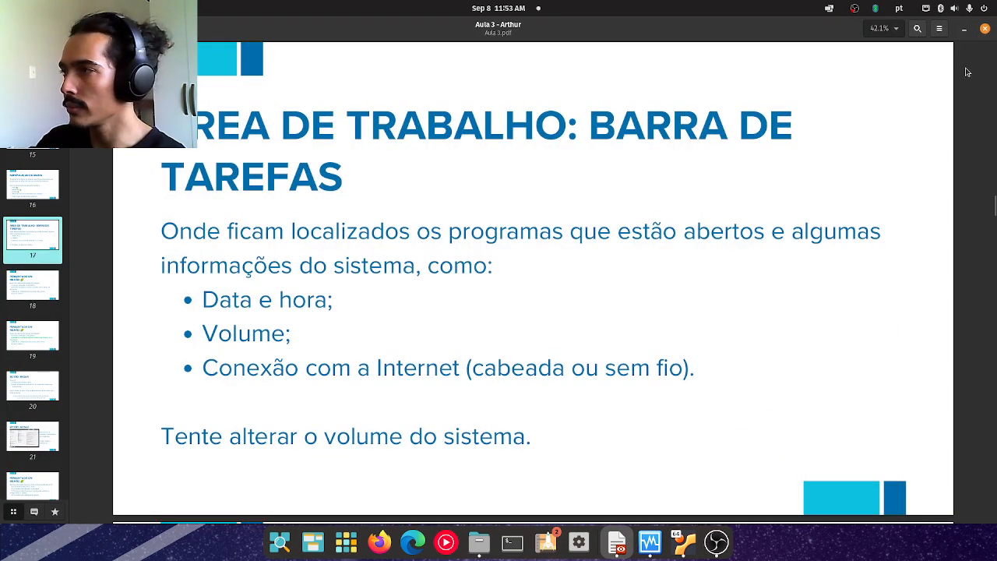
click(939, 28)
click(919, 152)
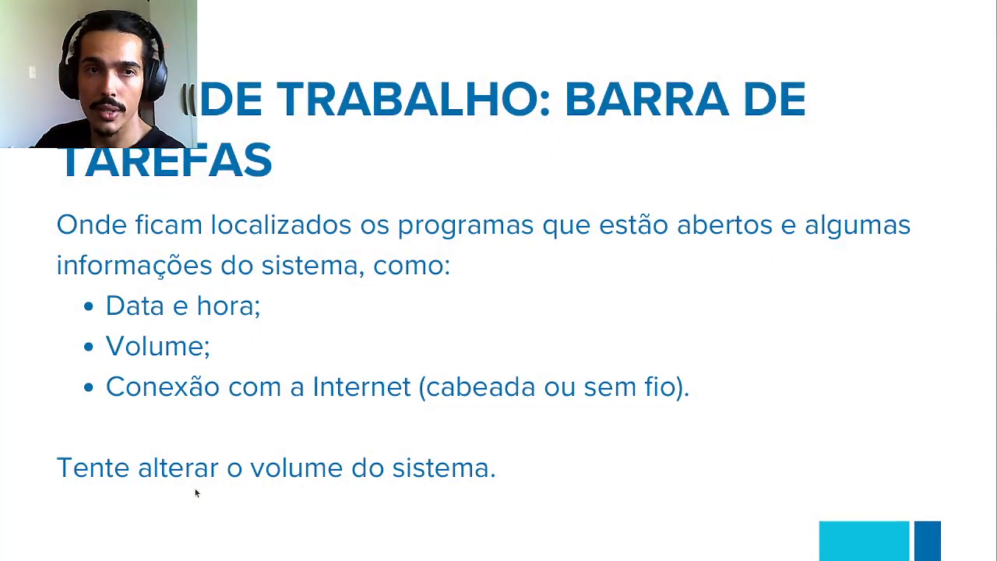
click(745, 351)
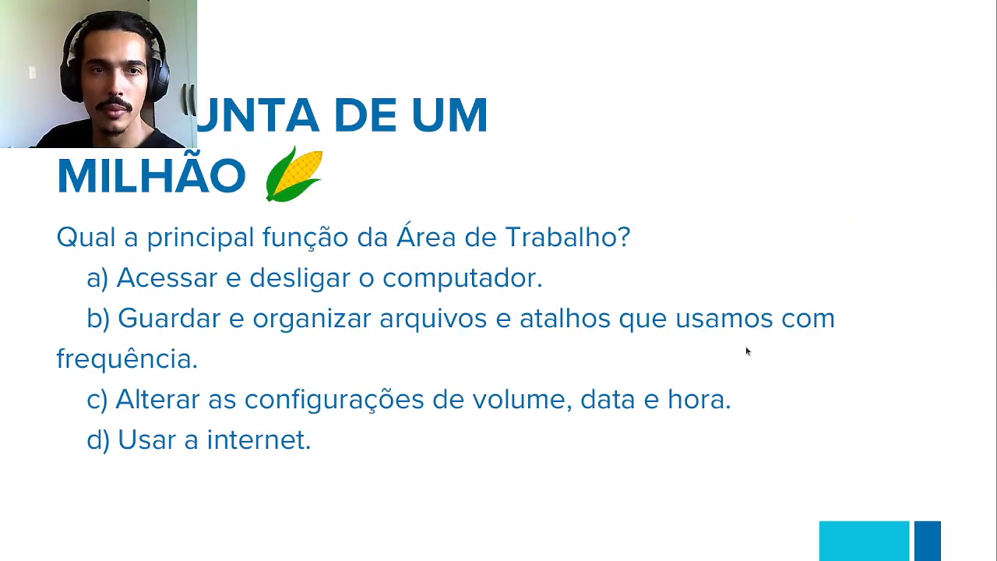
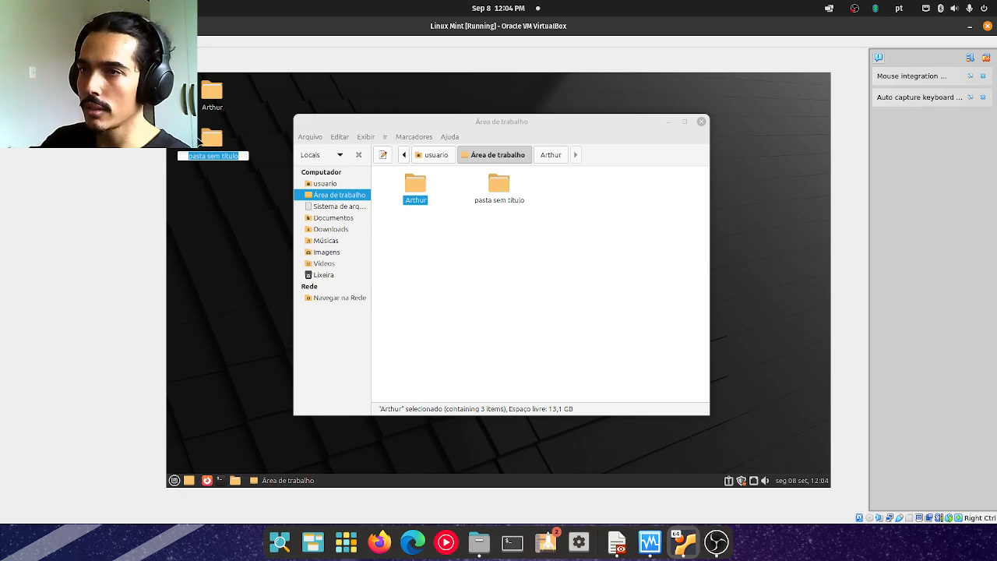
Open the personal folder from Área de trabalho and read the Prática (2) slide in Aula 3.pdf.
click(404, 237)
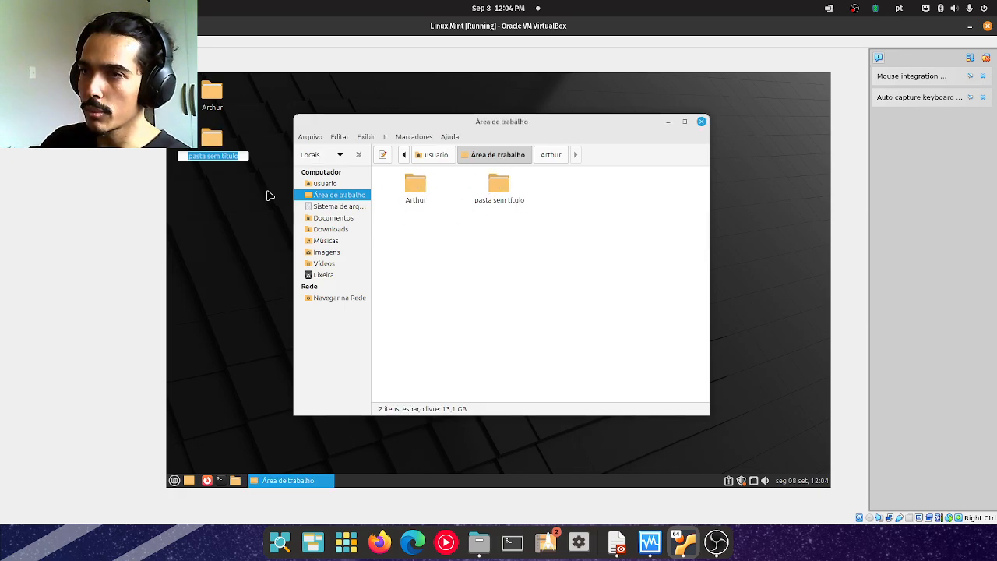
click(184, 233)
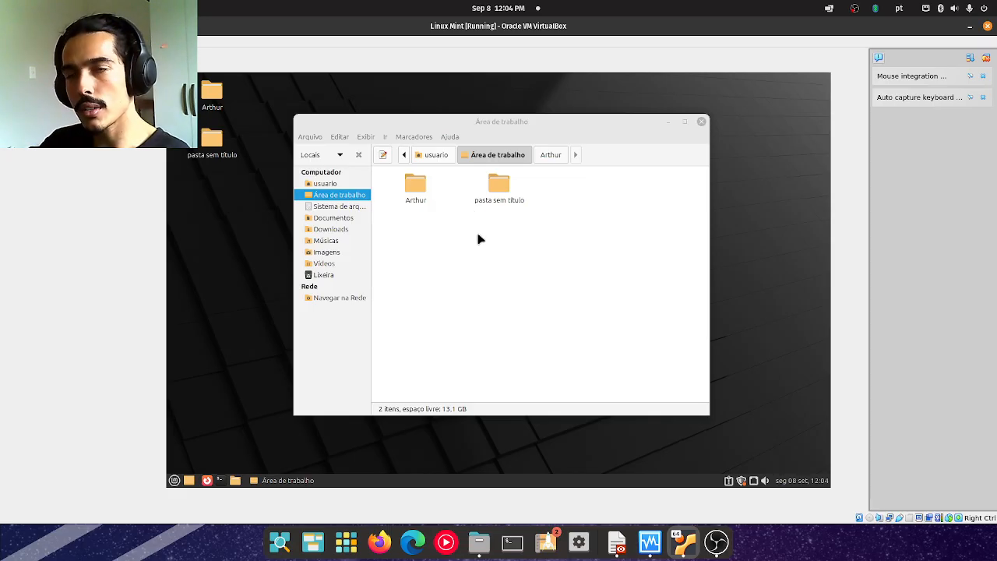
double_click(415, 185)
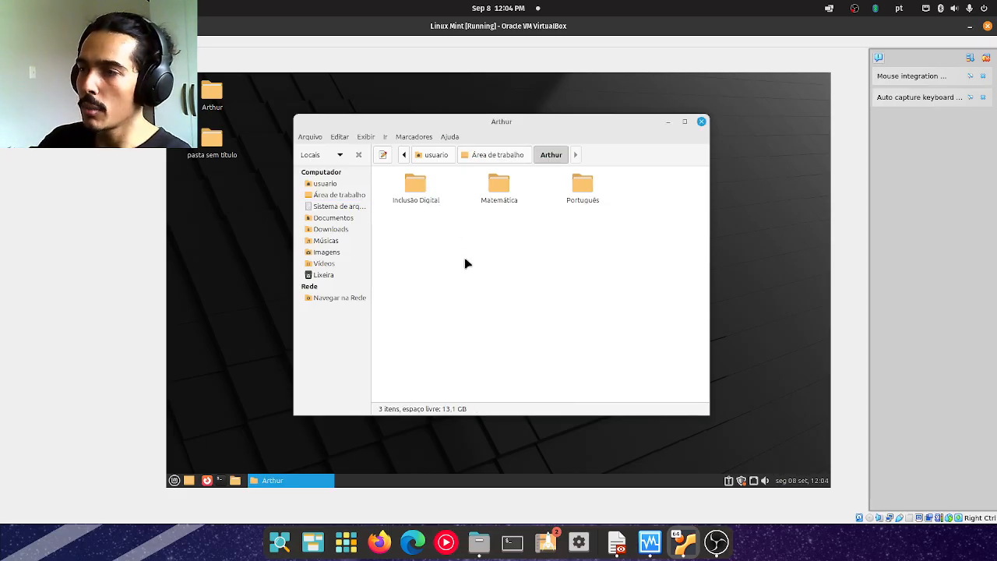
click(615, 542)
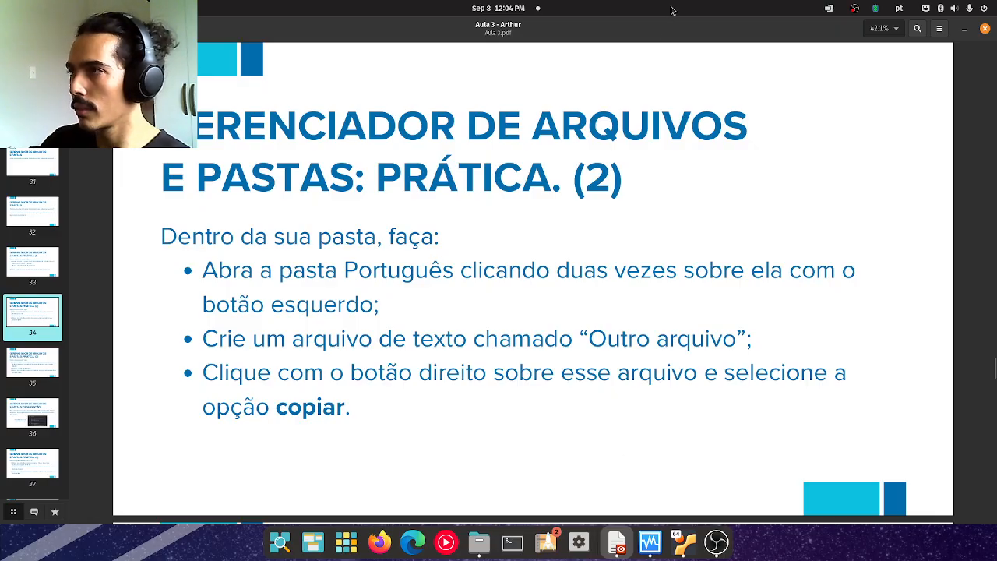
key(alt+Tab)
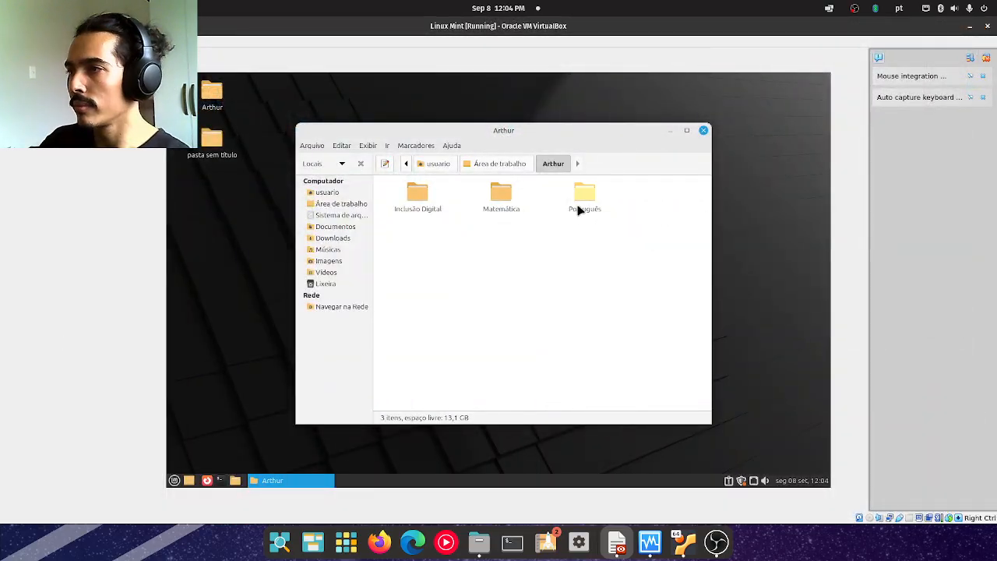
Open the Português folder and create an empty file named "Outro arquivo" in it.
double_click(578, 211)
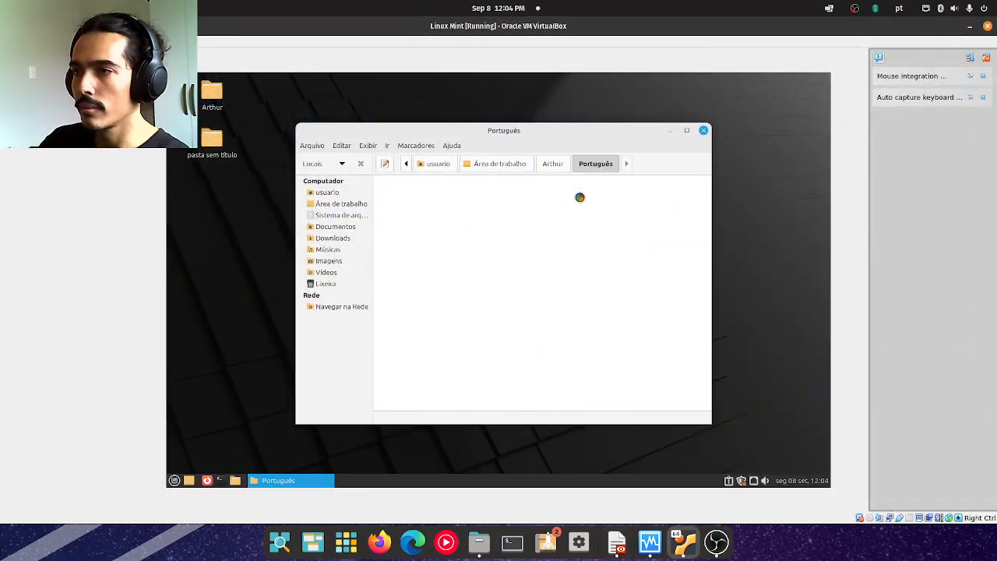
right_click(466, 252)
mouse_move(538, 274)
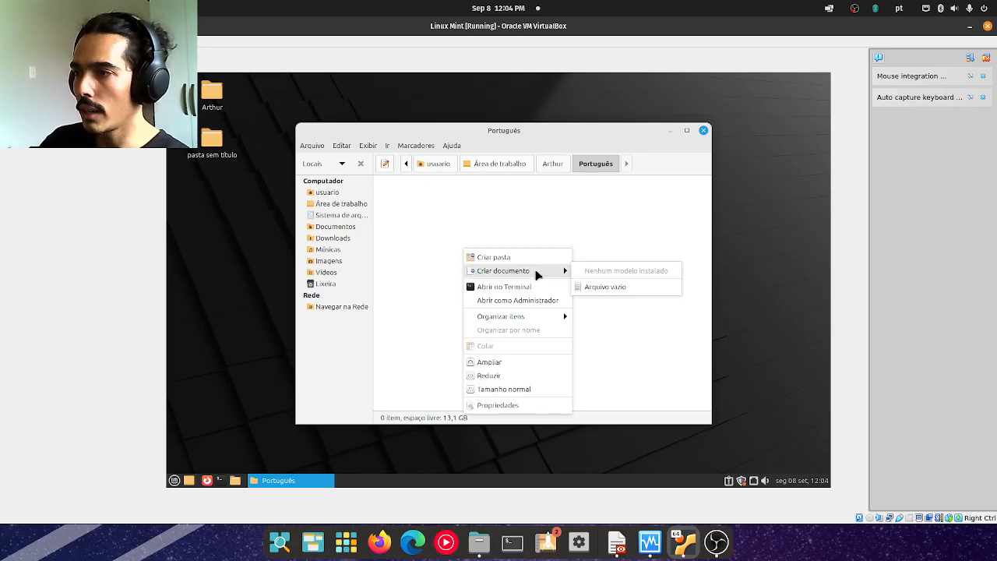
click(627, 288)
text(Outro azr)
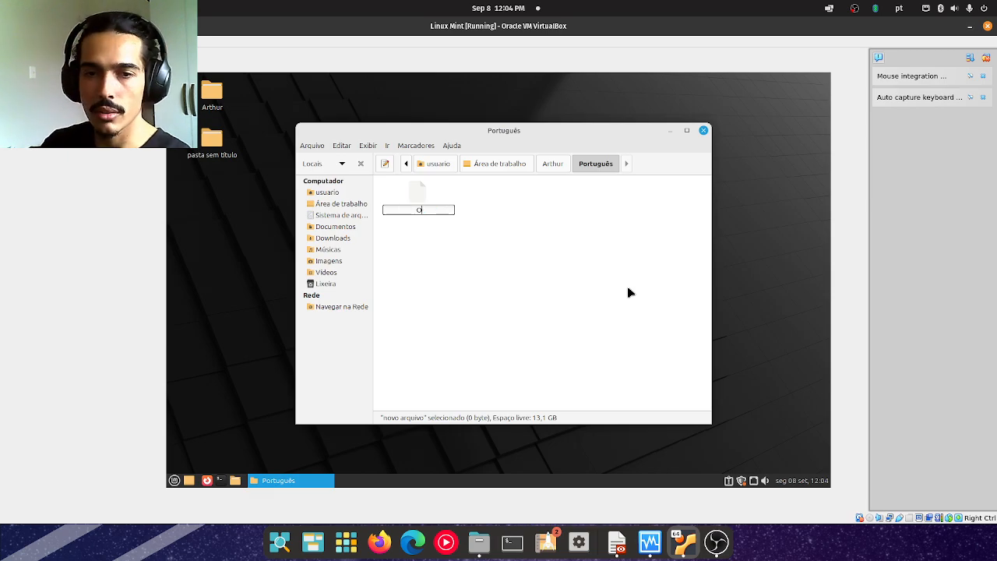
key(BackSpace)
key(BackSpace)
text(rquivo)
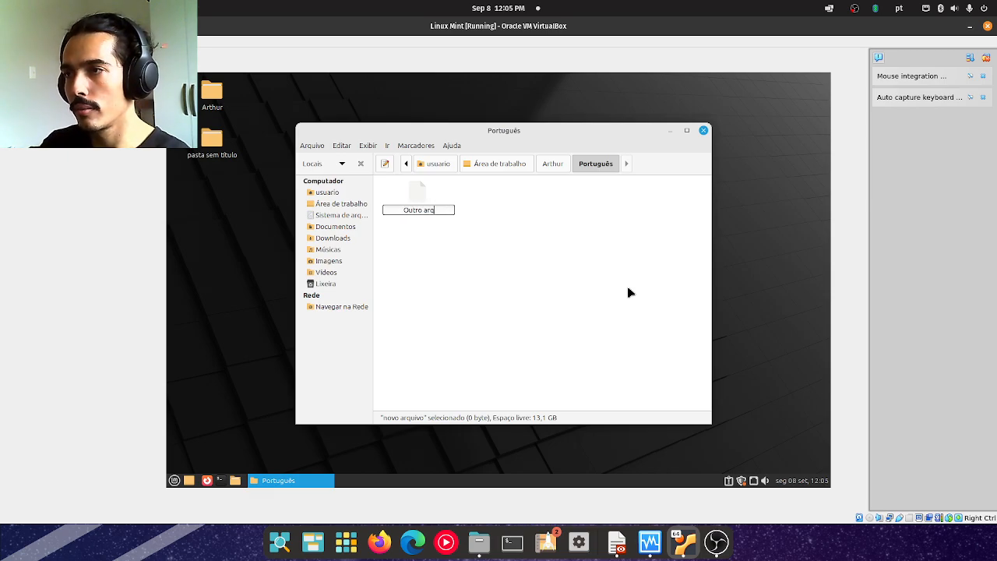
key(Return)
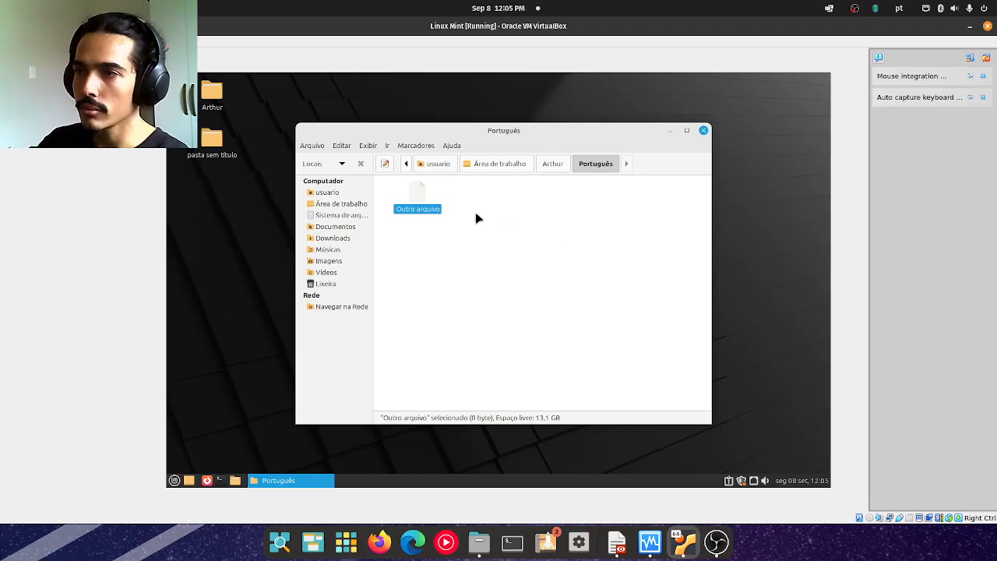
Copy the Outro arquivo file and read the Prática (3) slide in Aula 3.pdf.
right_click(419, 193)
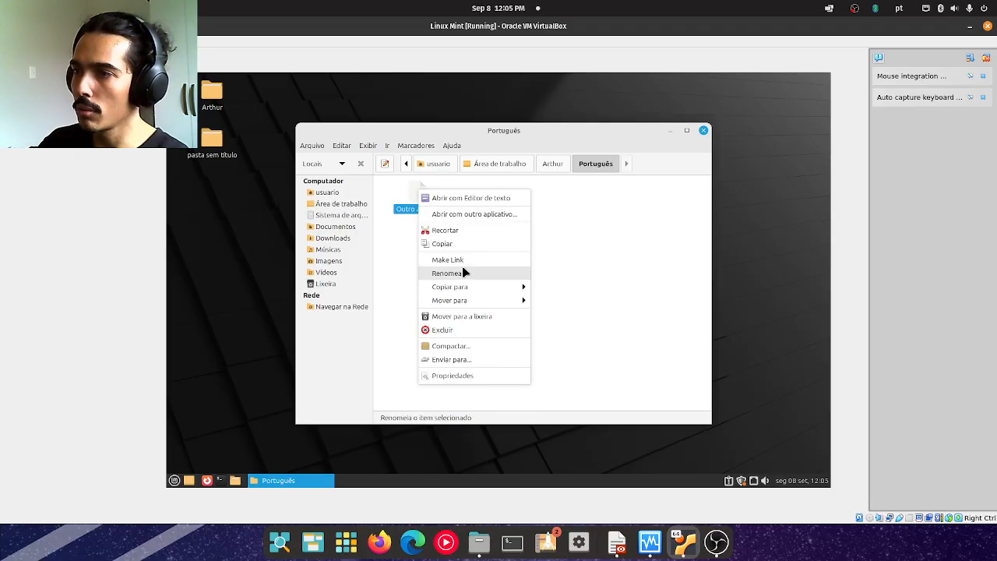
click(462, 243)
drag(0, 148, 537, 4)
key(Page_Down)
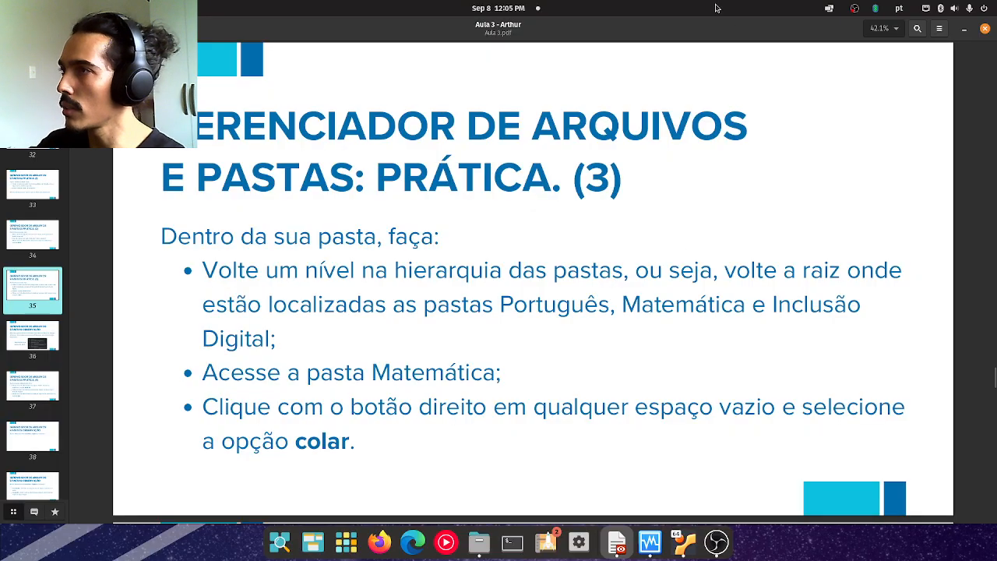
drag(717, 9, 0, 253)
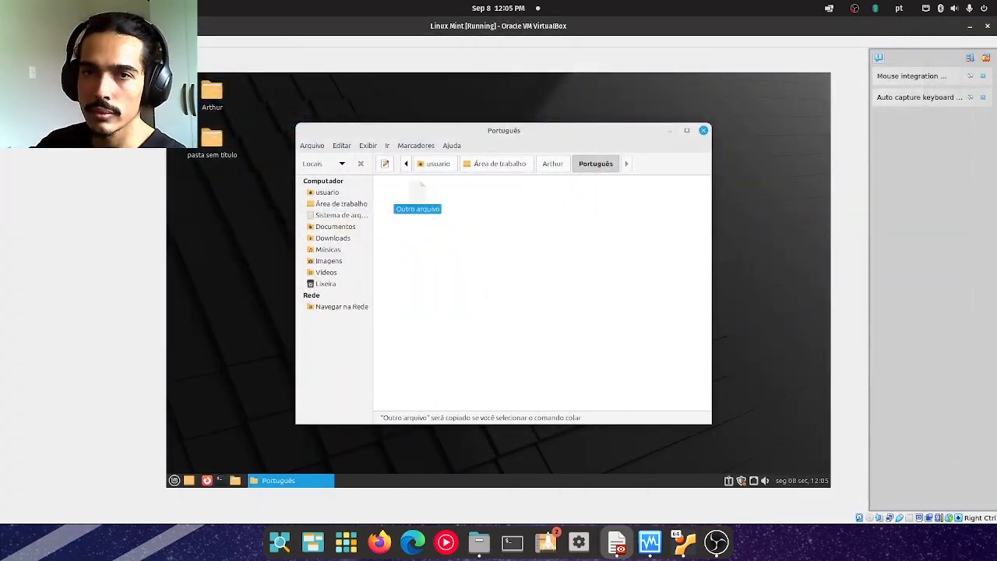
Reveal the full folder path up to the root and go up one level from Português to the personal folder.
click(526, 231)
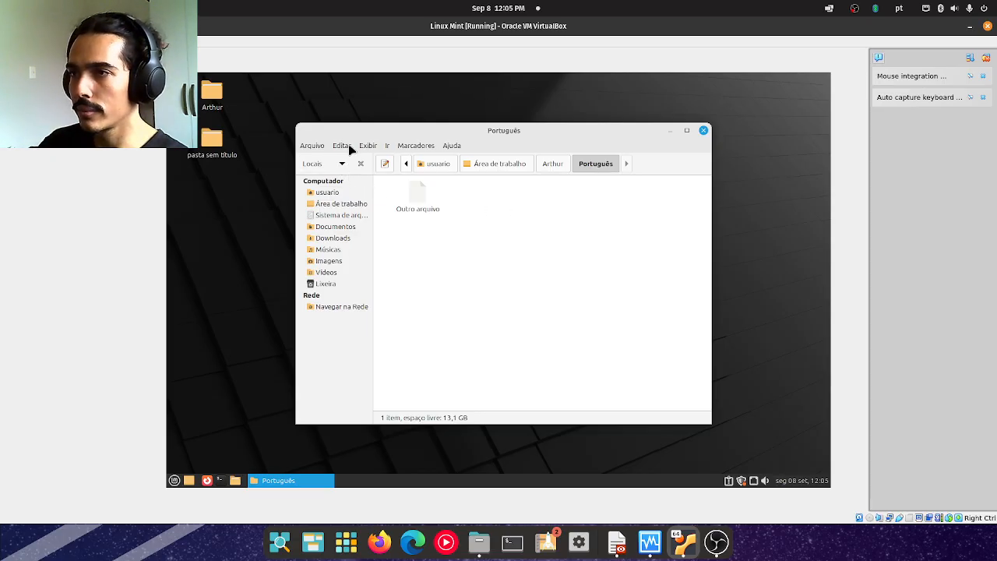
click(406, 165)
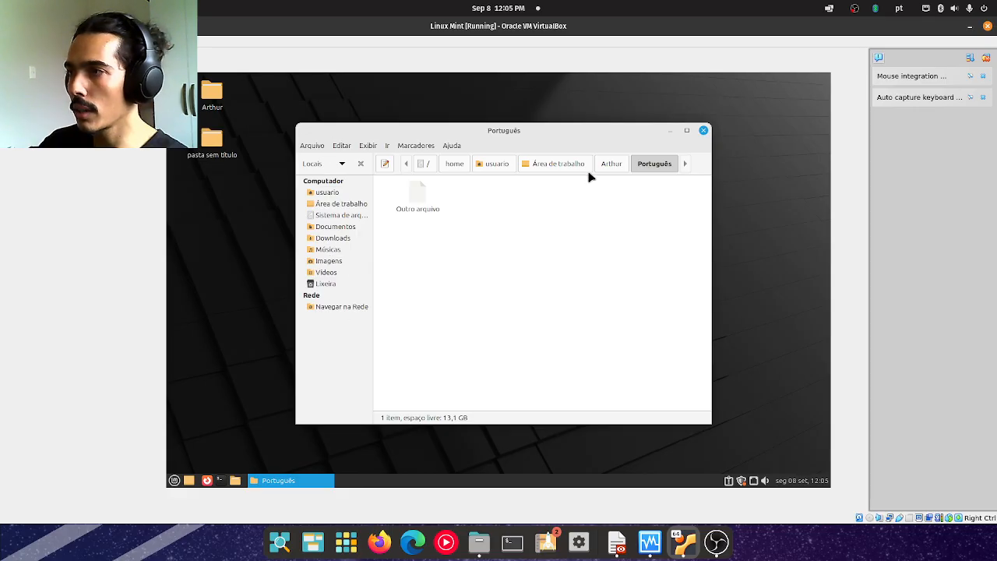
click(607, 164)
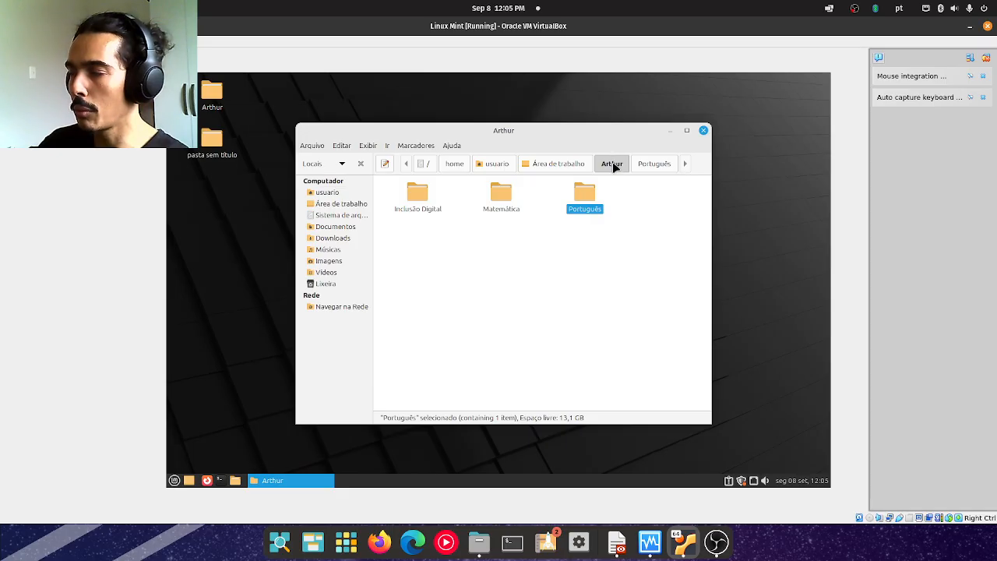
click(659, 164)
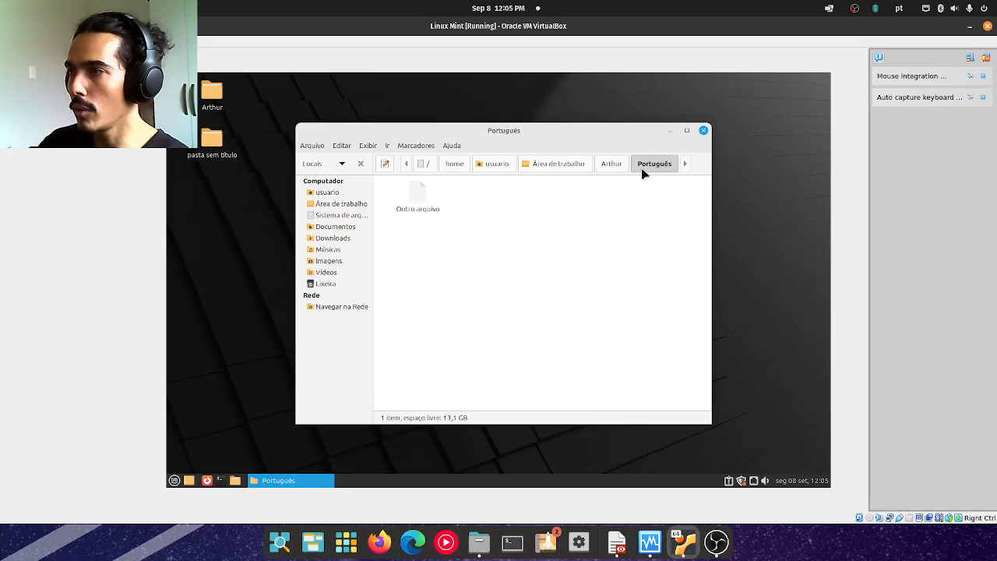
click(614, 163)
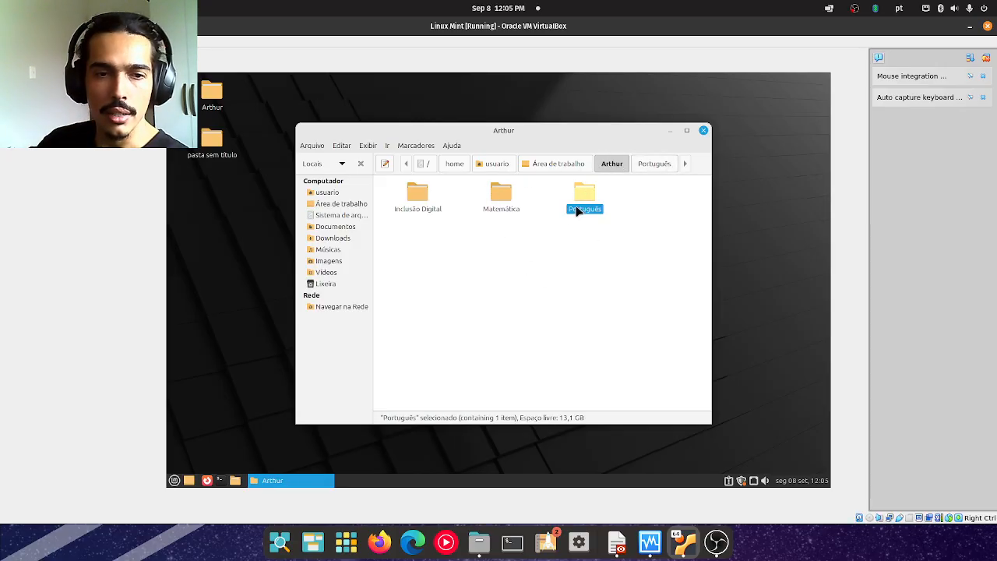
Open the Matemática folder and paste the copied Outro arquivo file into it.
click(524, 253)
double_click(503, 201)
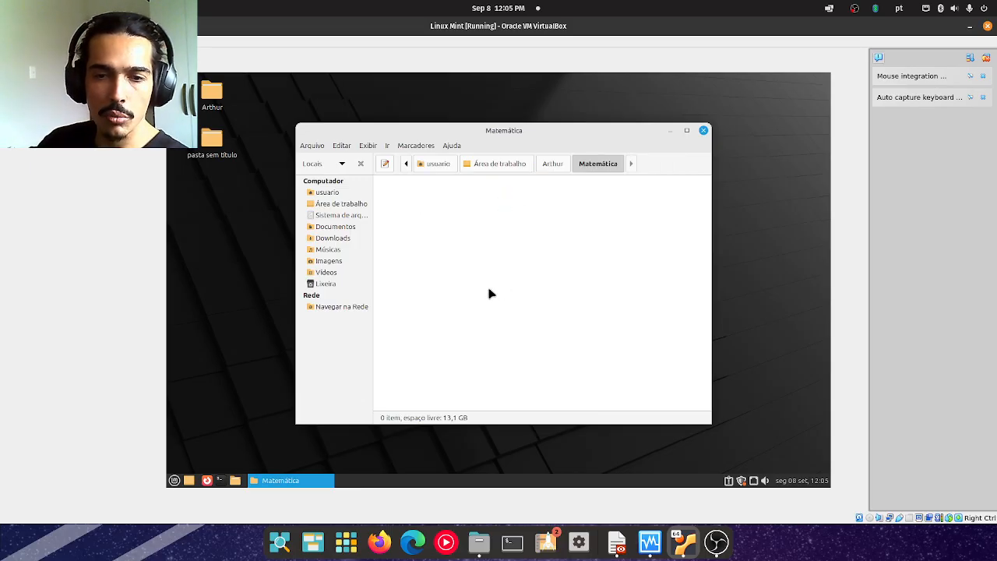
right_click(472, 231)
click(505, 327)
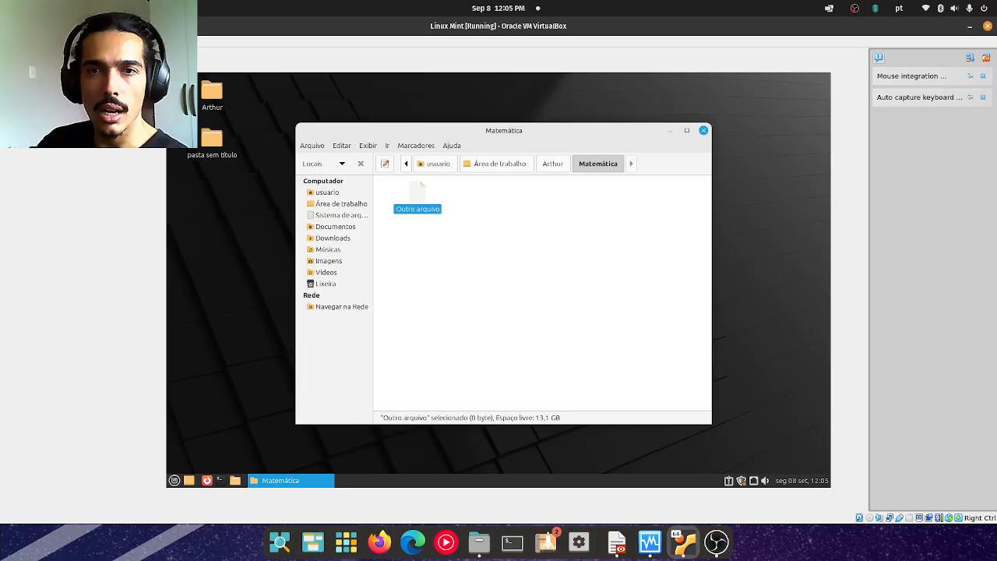
Advance Aula 3.pdf to the Observação slide showing the folder tree, and return to the Linux Mint virtual machine.
drag(2, 241, 591, 14)
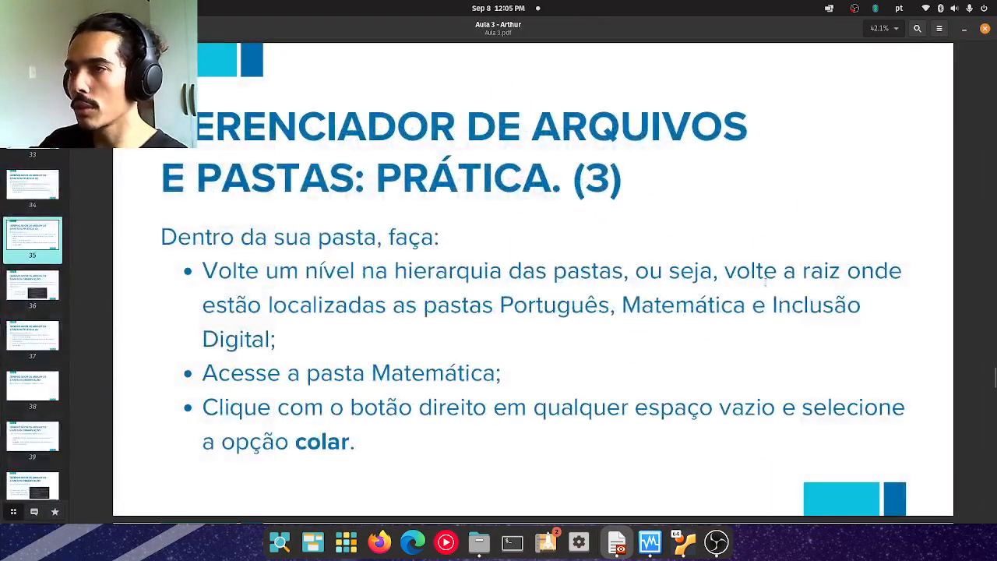
key(Right)
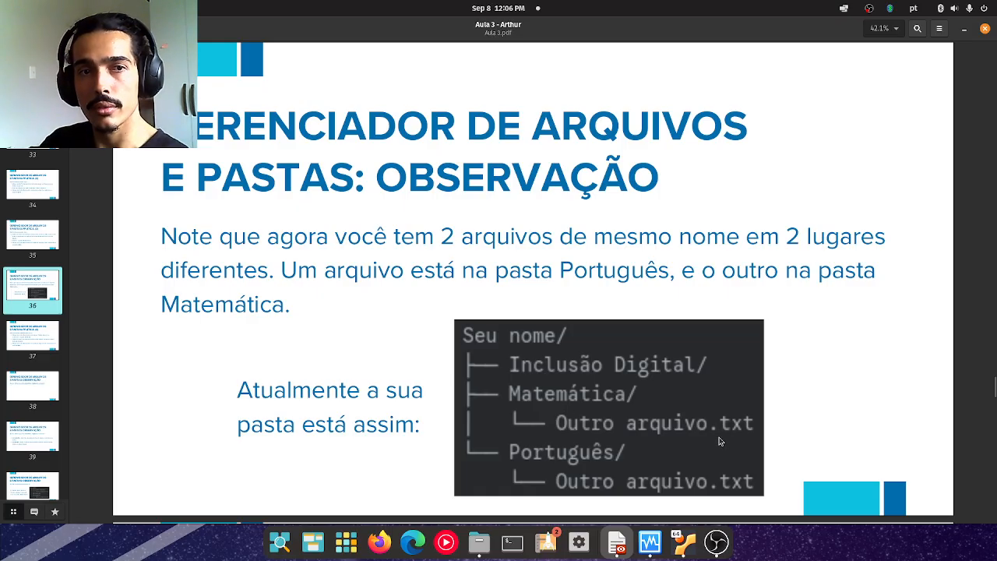
click(684, 541)
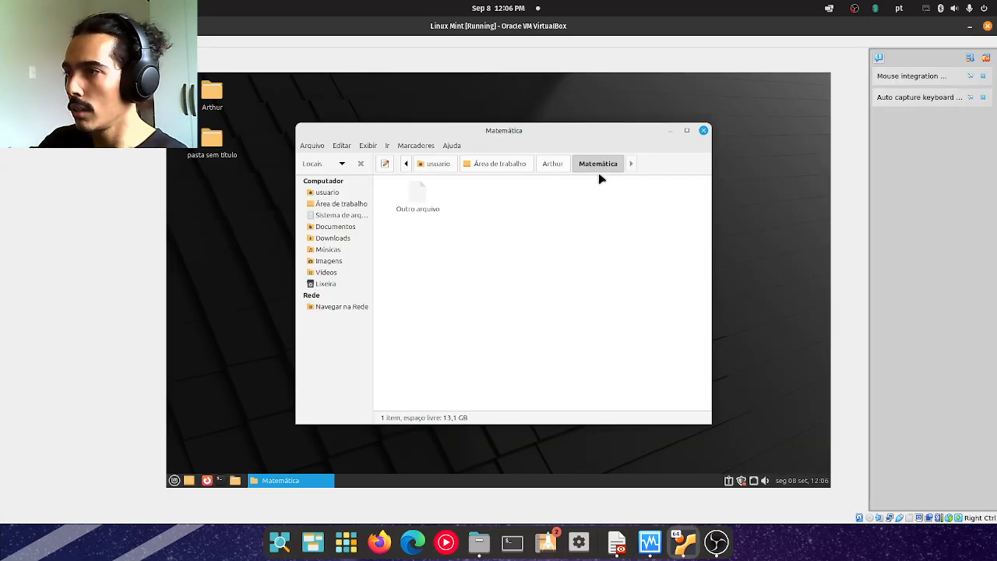
Check the contents of the Português and Matemática folders for the Outro arquivo file, ending in Matemática.
click(564, 166)
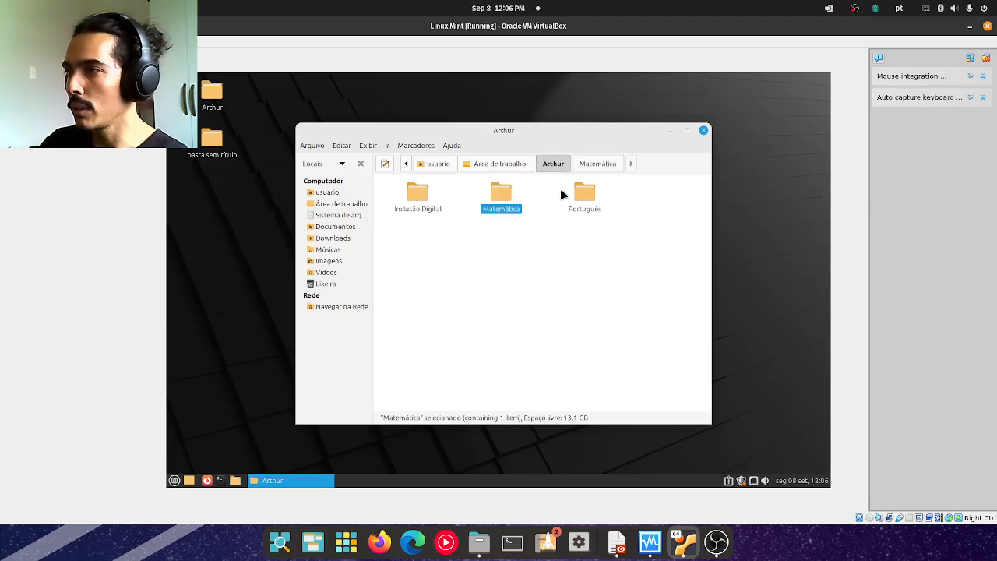
double_click(581, 195)
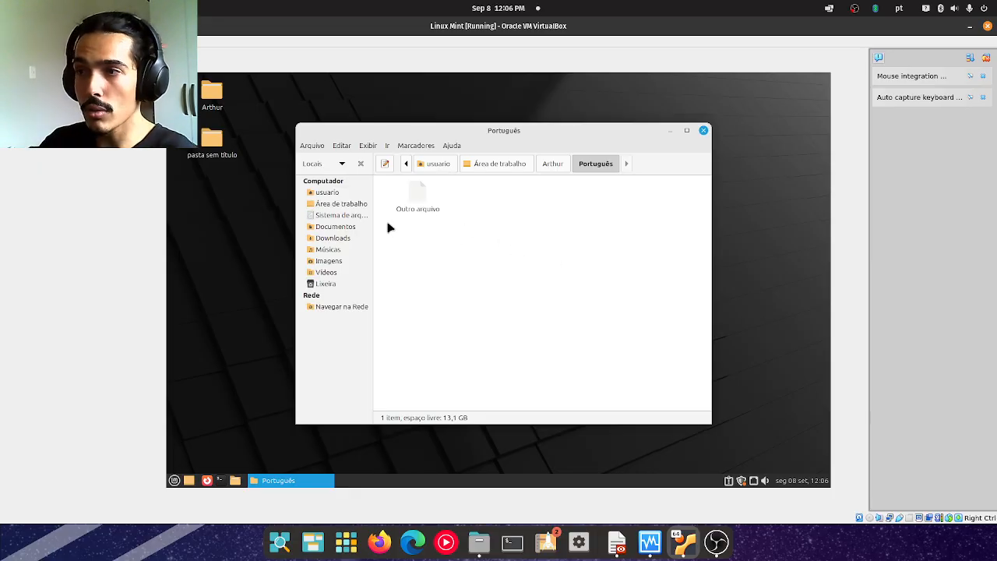
click(551, 163)
double_click(501, 197)
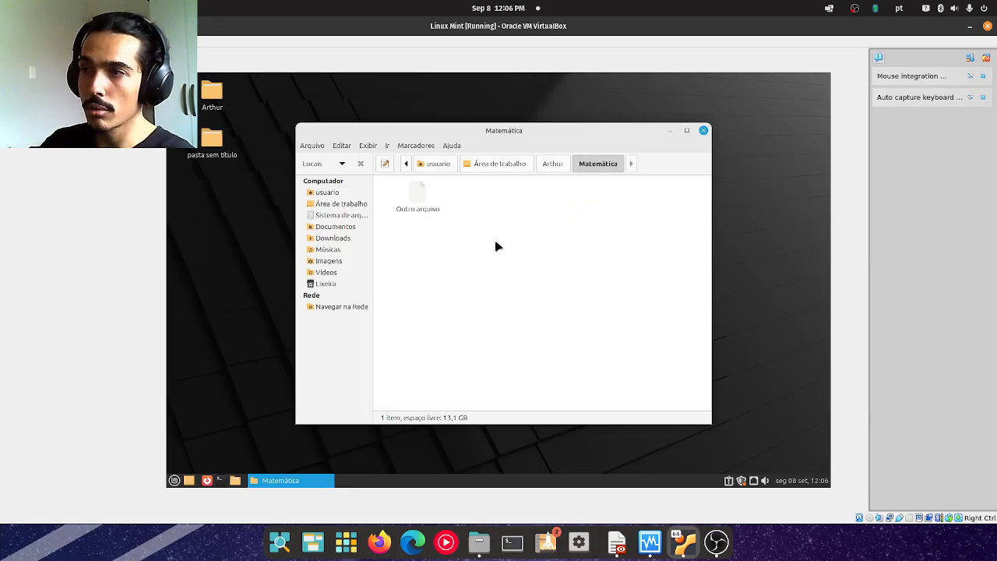
click(548, 163)
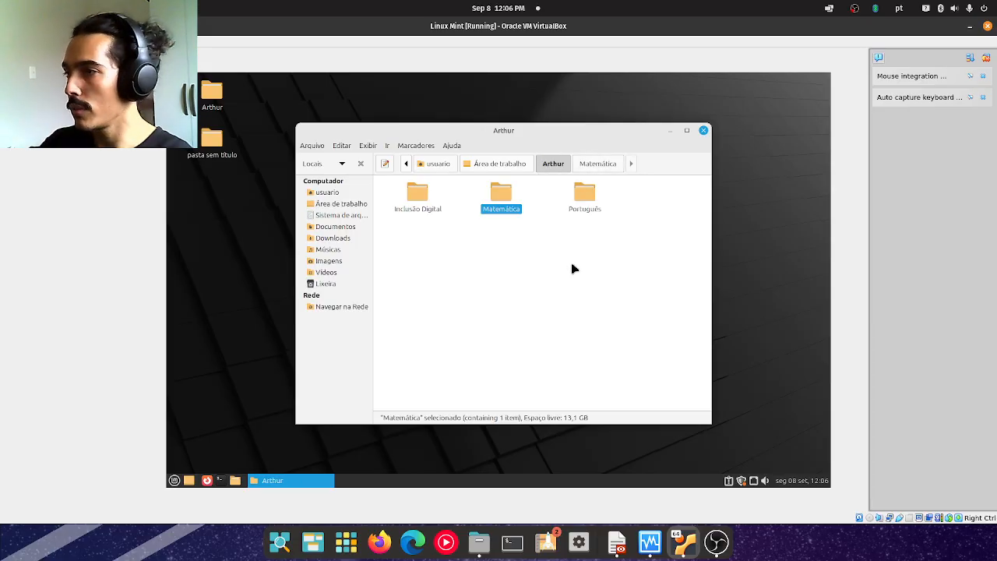
double_click(503, 191)
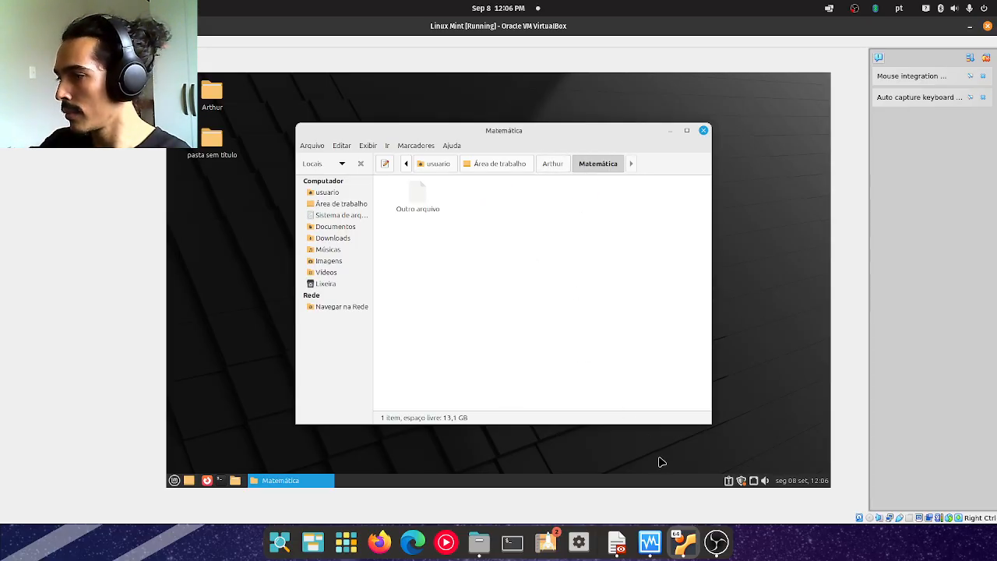
Read the Prática (4) slide in Aula 3.pdf and return to the Linux Mint virtual machine.
click(616, 542)
key(Right)
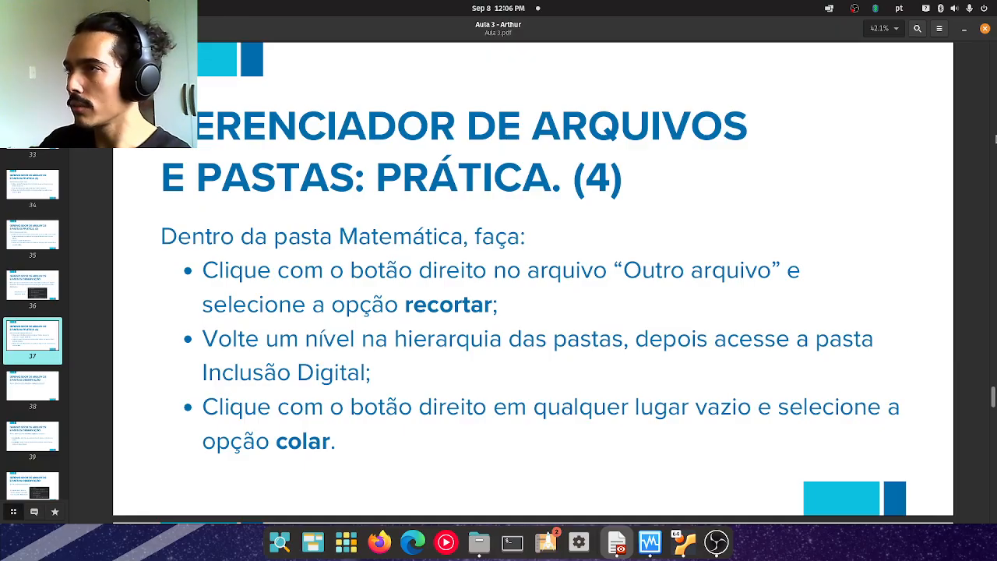
key(alt+Tab)
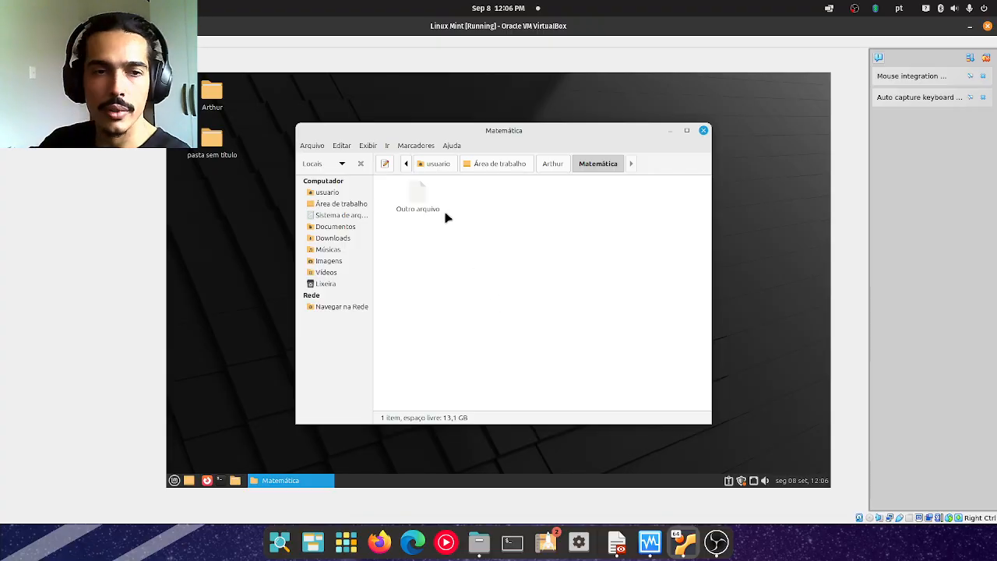
Cut the Outro arquivo file from the Matemática folder and paste it into the neighbouring Inclusão Digital folder.
right_click(420, 191)
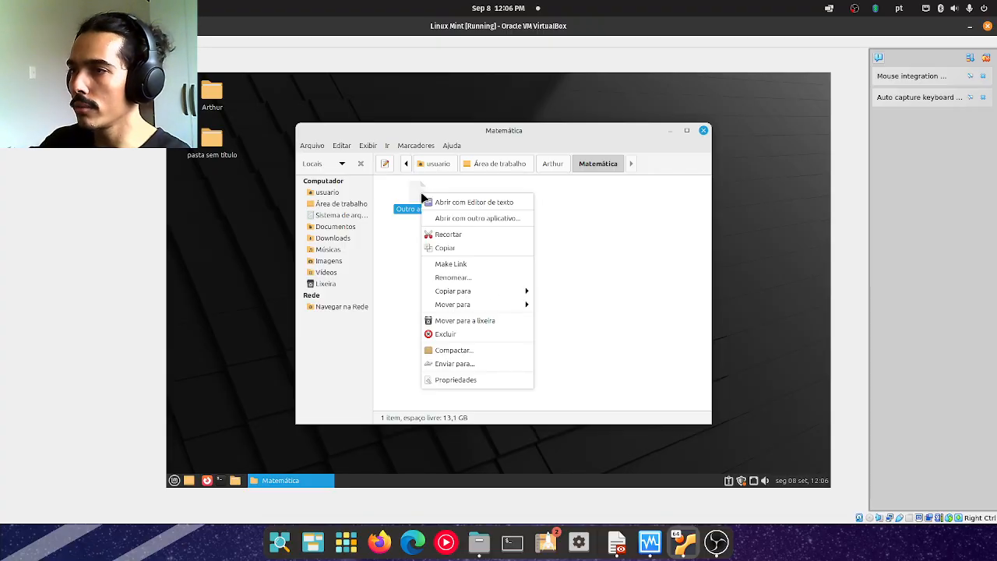
click(444, 233)
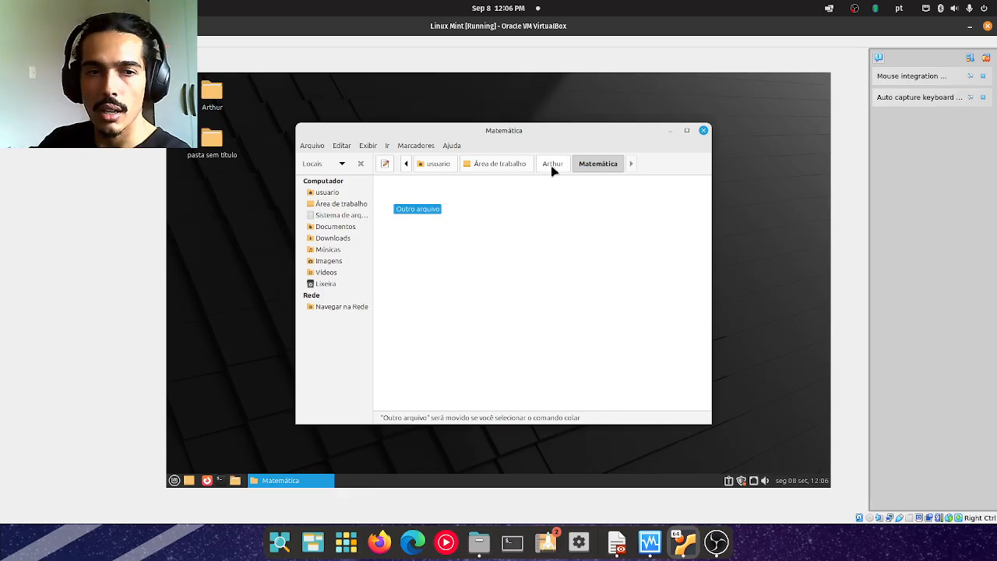
click(552, 167)
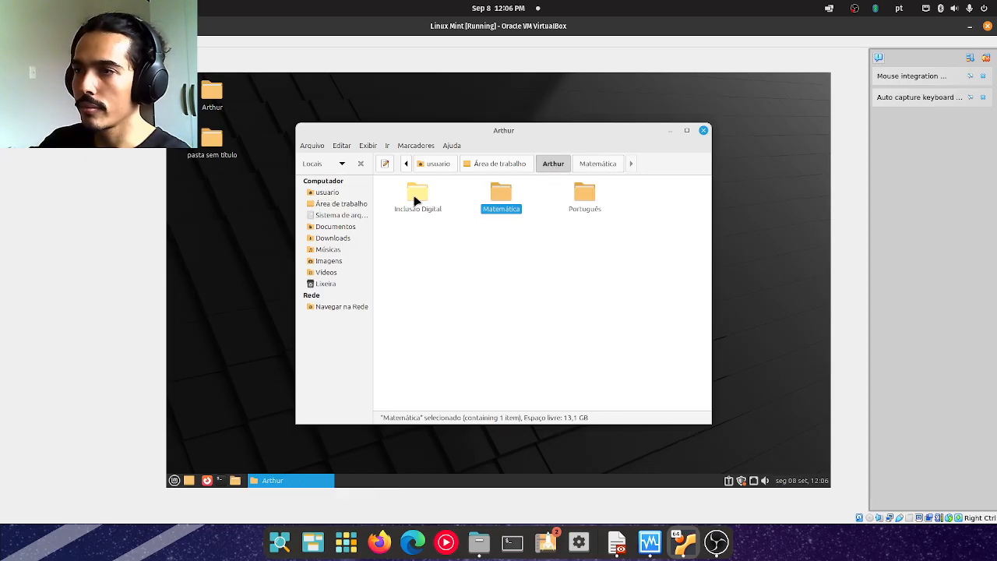
double_click(412, 200)
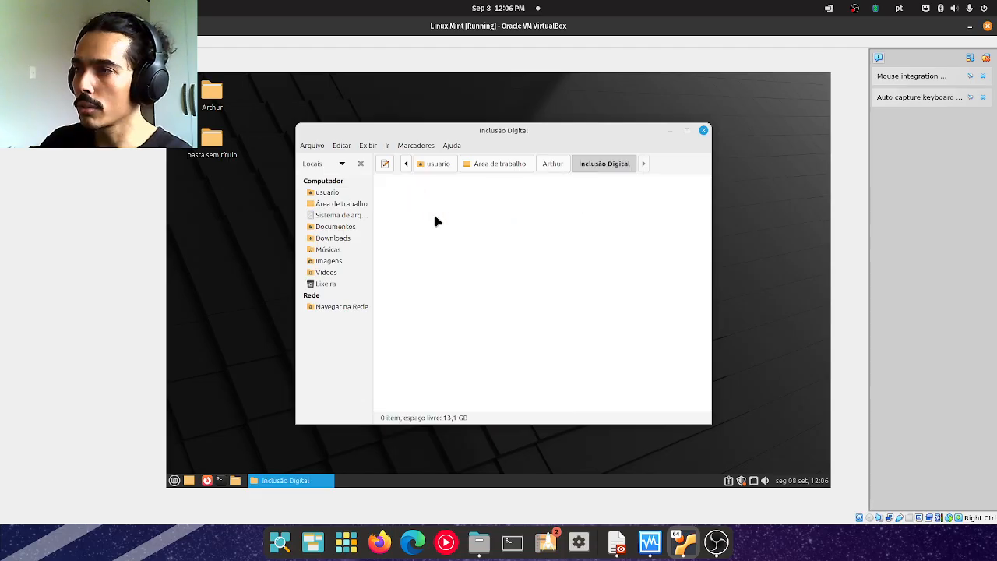
right_click(514, 231)
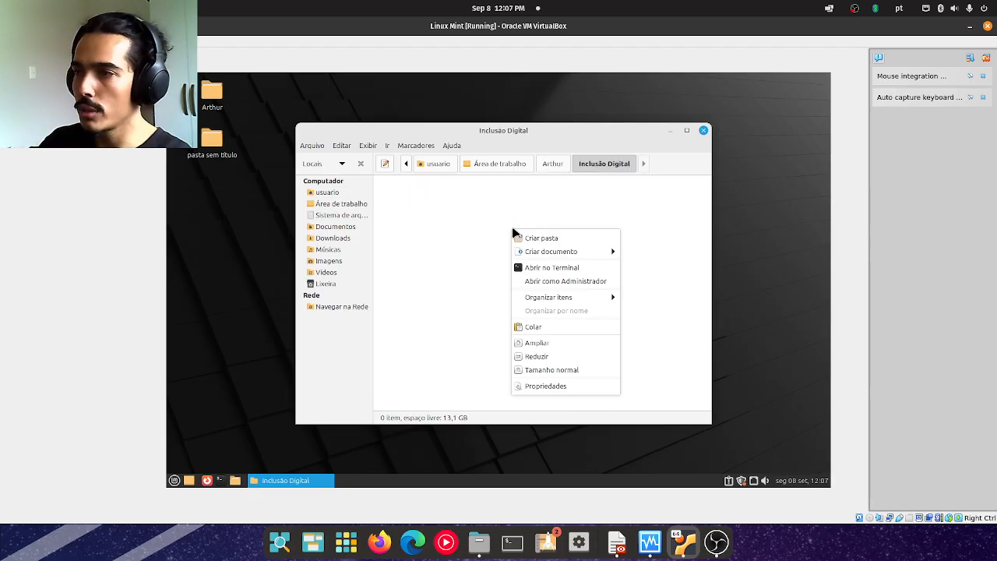
click(543, 323)
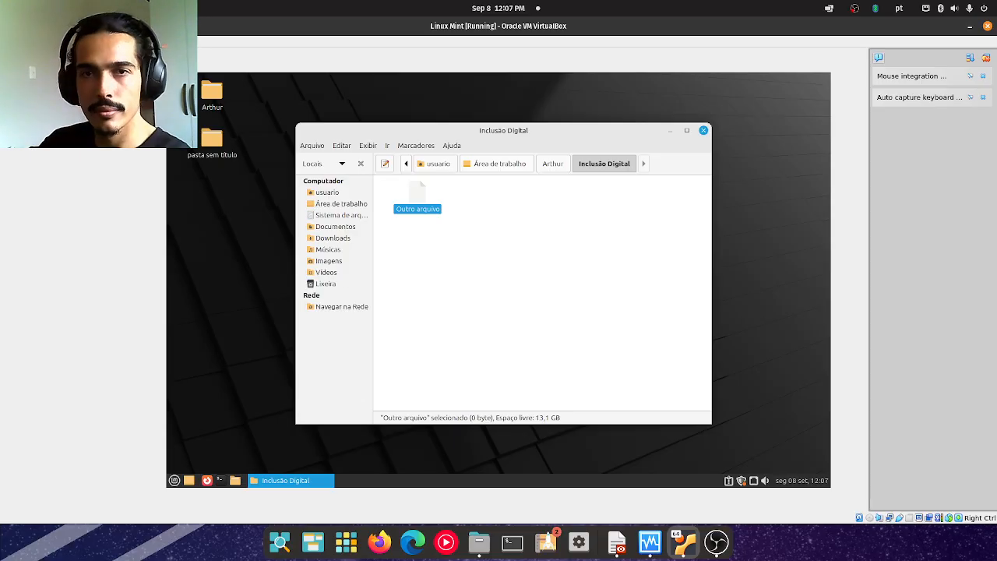
Switch to Aula 3.pdf and advance through the recortar versus copiar slides to the Observação slide with the final folder tree.
click(616, 544)
drag(699, 113, 634, 5)
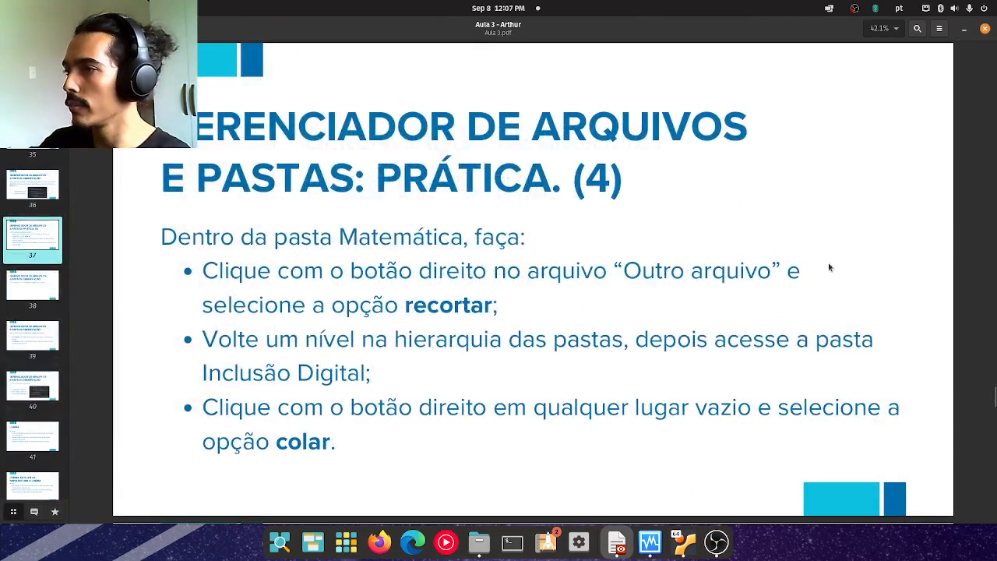
key(Right)
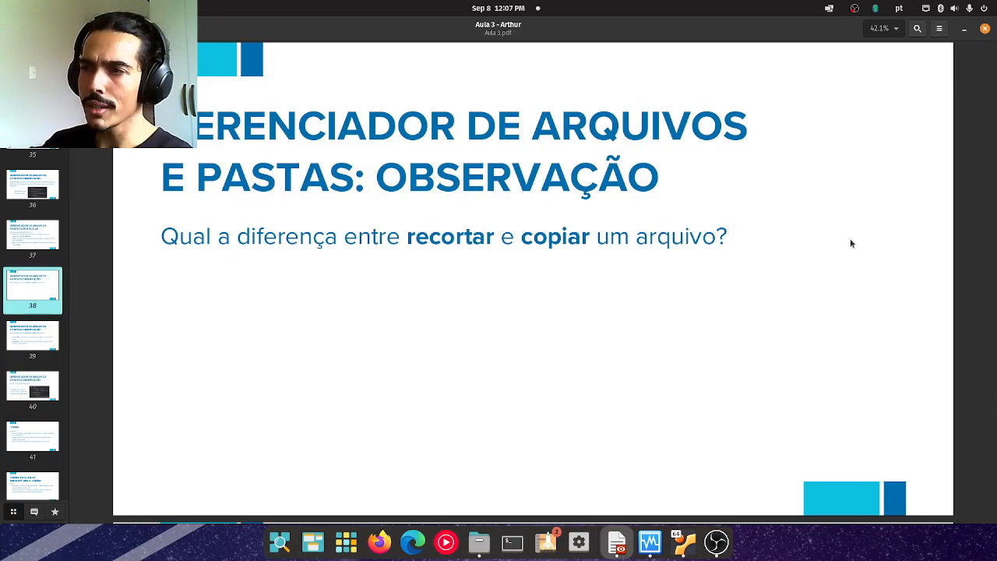
key(Right)
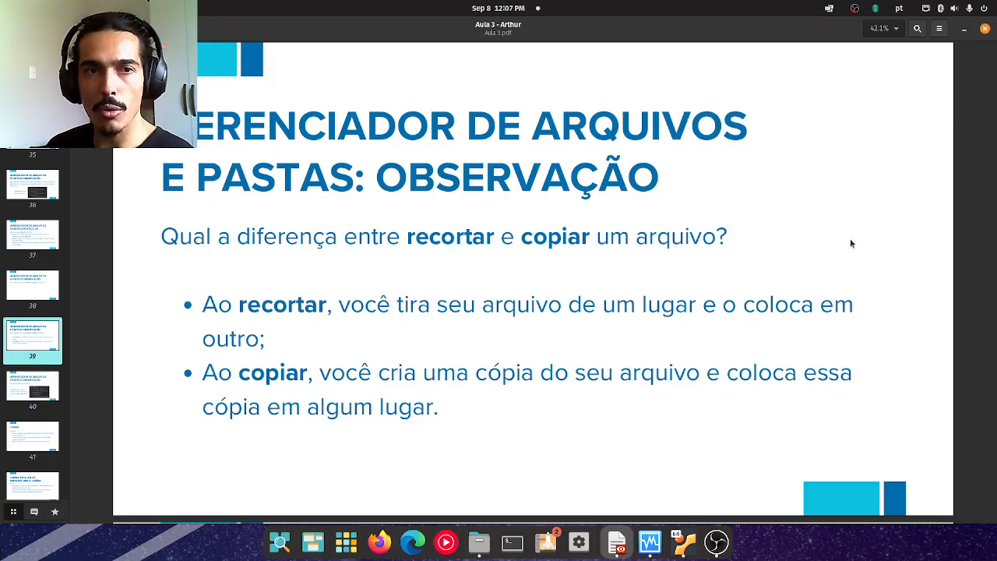
key(Page_Down)
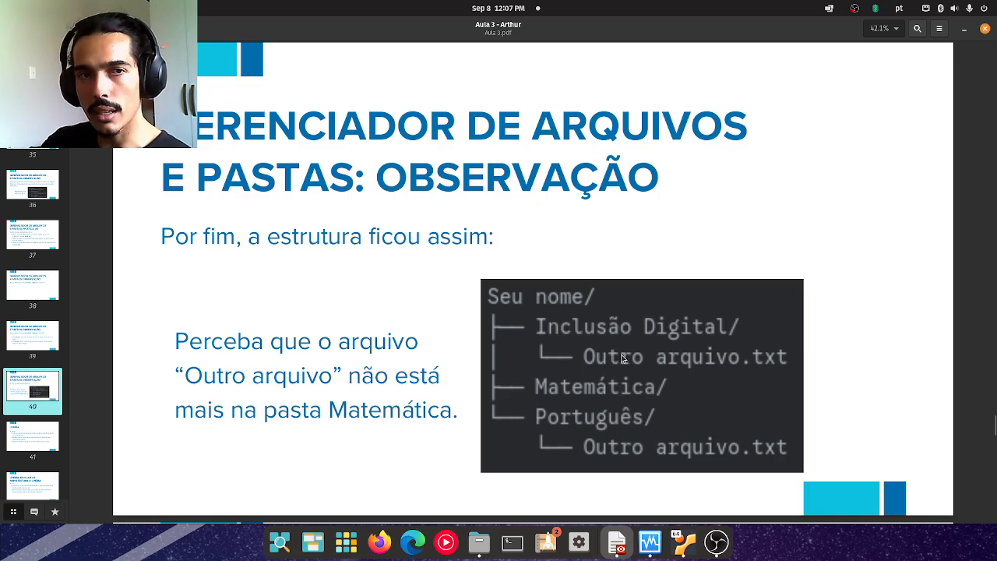
Return to the Linux Mint virtual machine and check the Matemática, Inclusão Digital and Português folders for Outro arquivo, ending in Português.
click(684, 541)
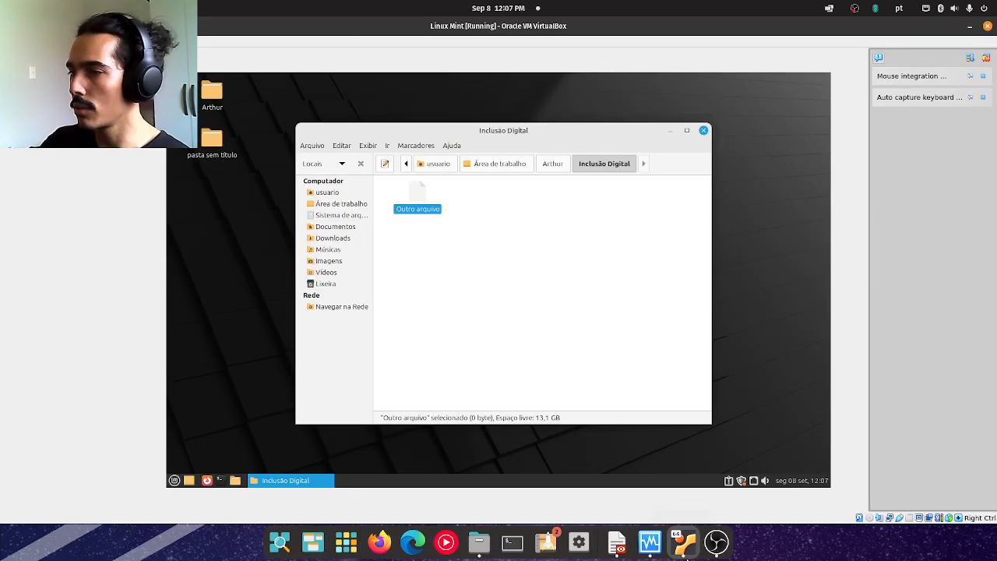
click(535, 272)
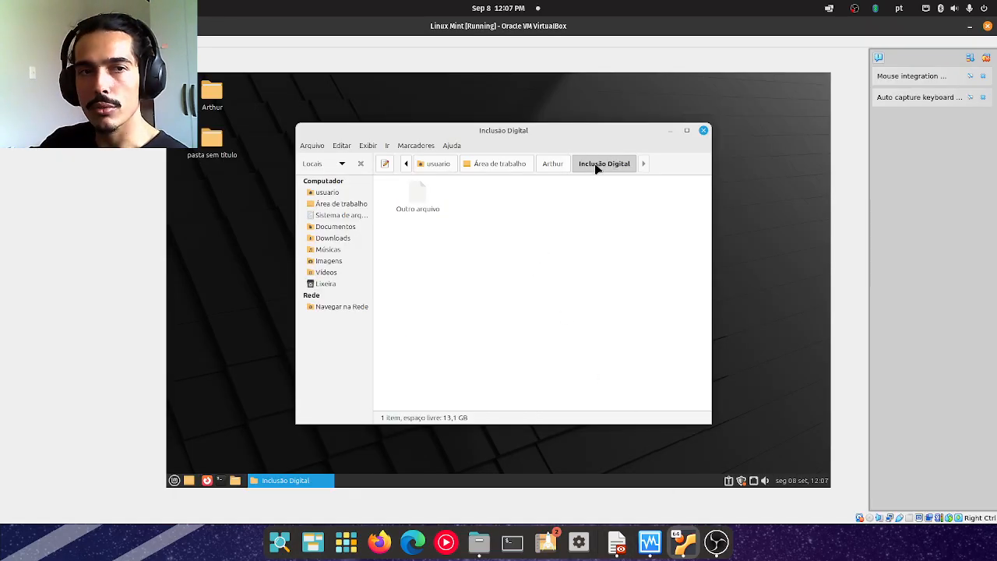
click(559, 165)
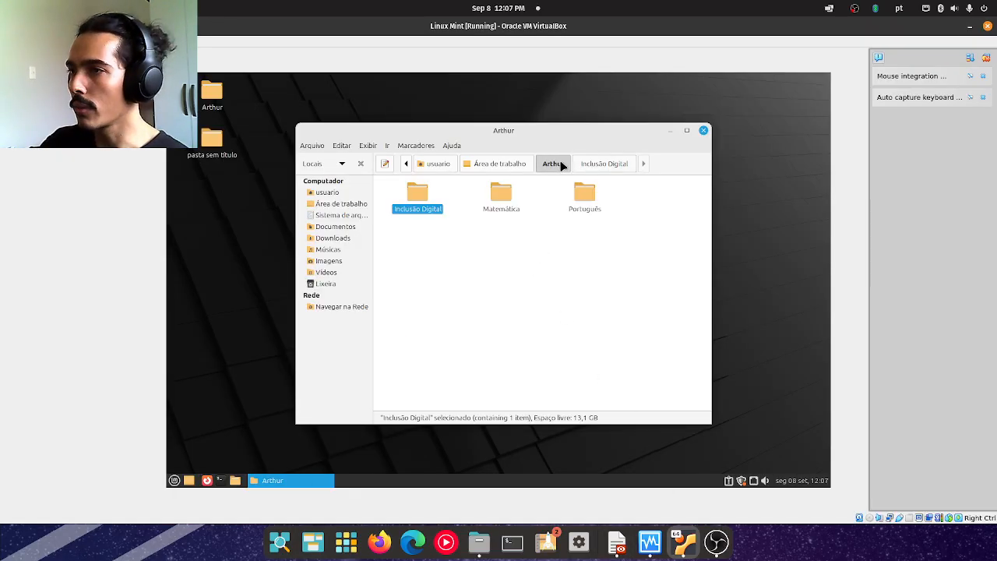
double_click(499, 197)
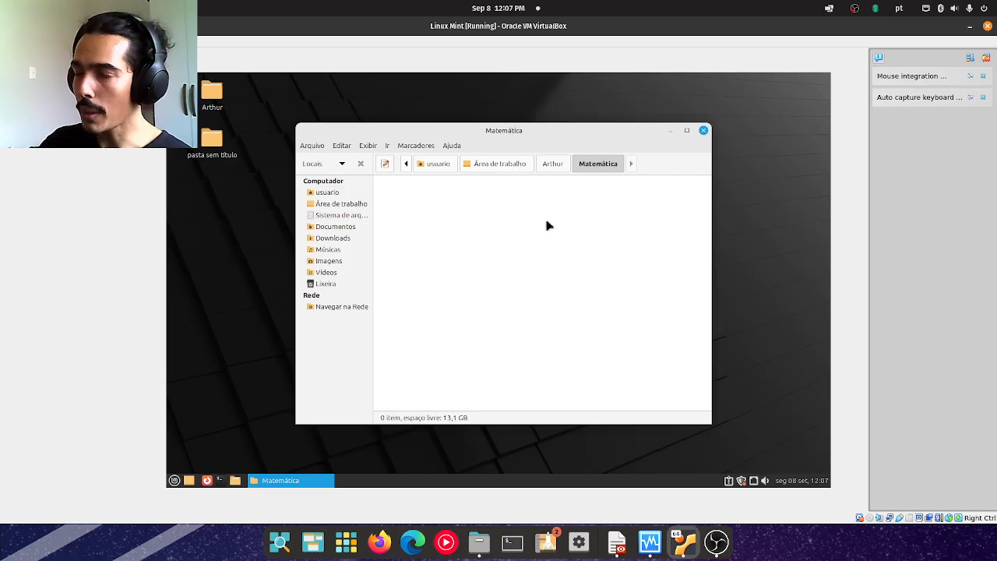
click(550, 164)
double_click(413, 201)
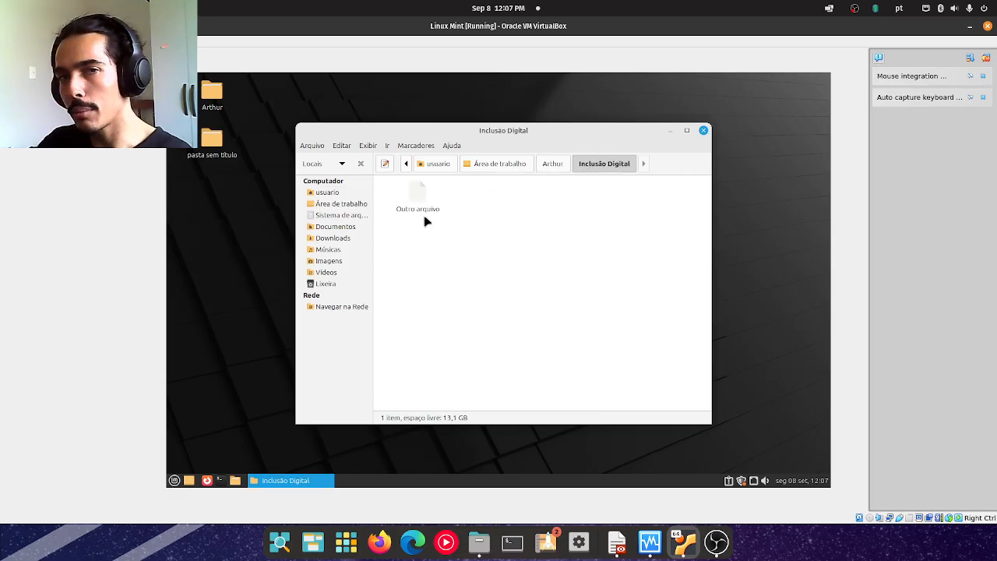
click(553, 163)
double_click(585, 206)
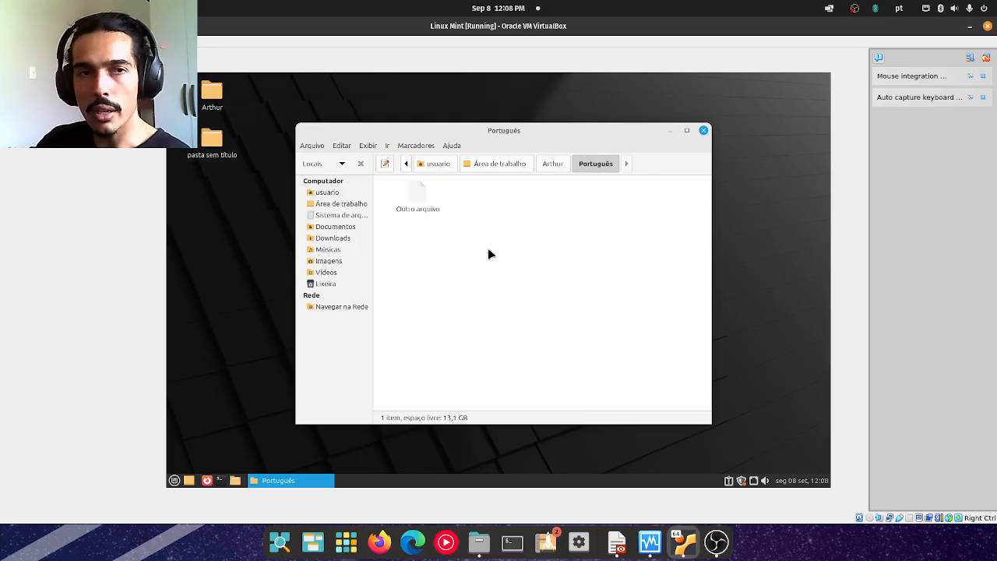
Switch back to Aula 3.pdf, advance to the Lixeira slide and present the document as a slideshow.
click(621, 549)
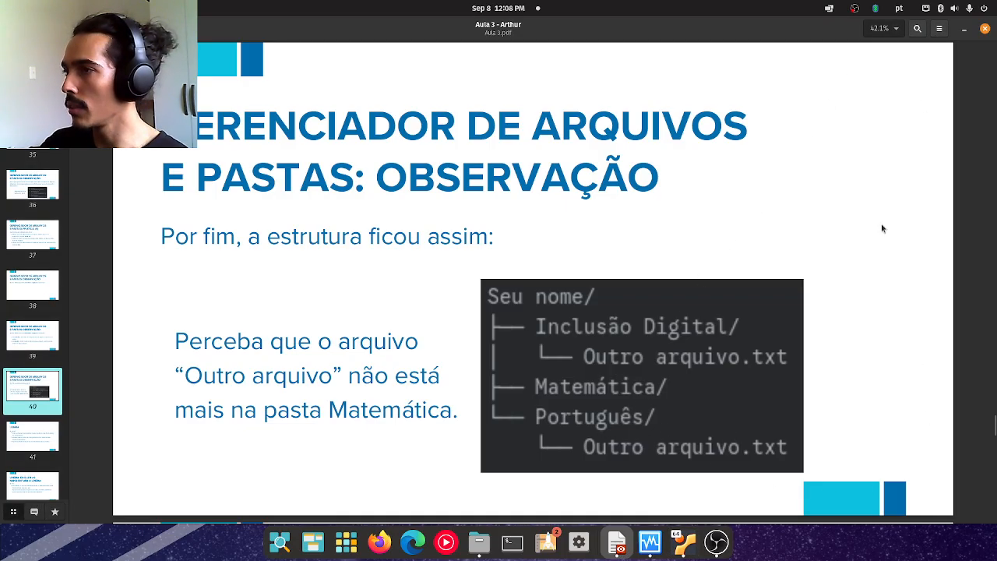
key(Right)
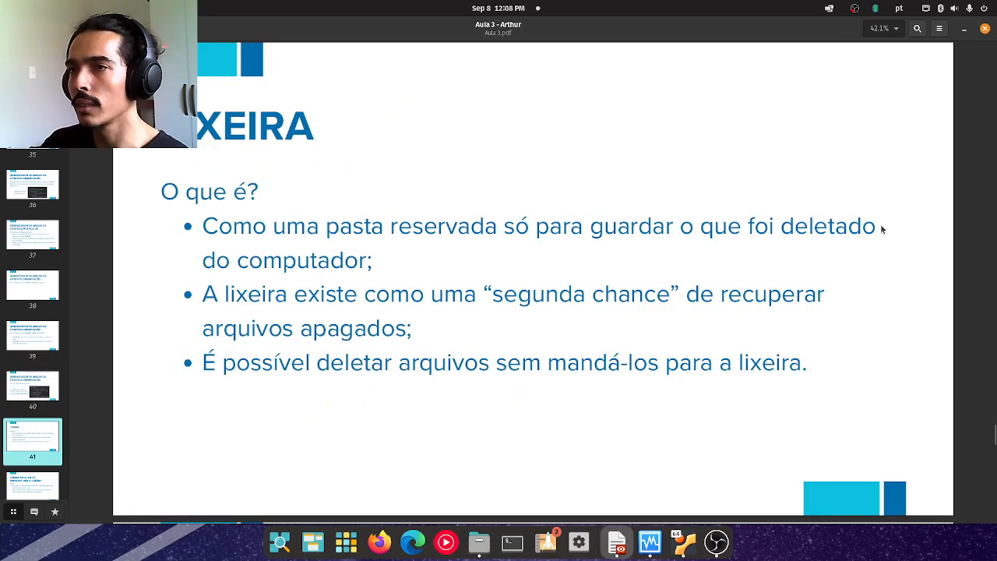
click(938, 28)
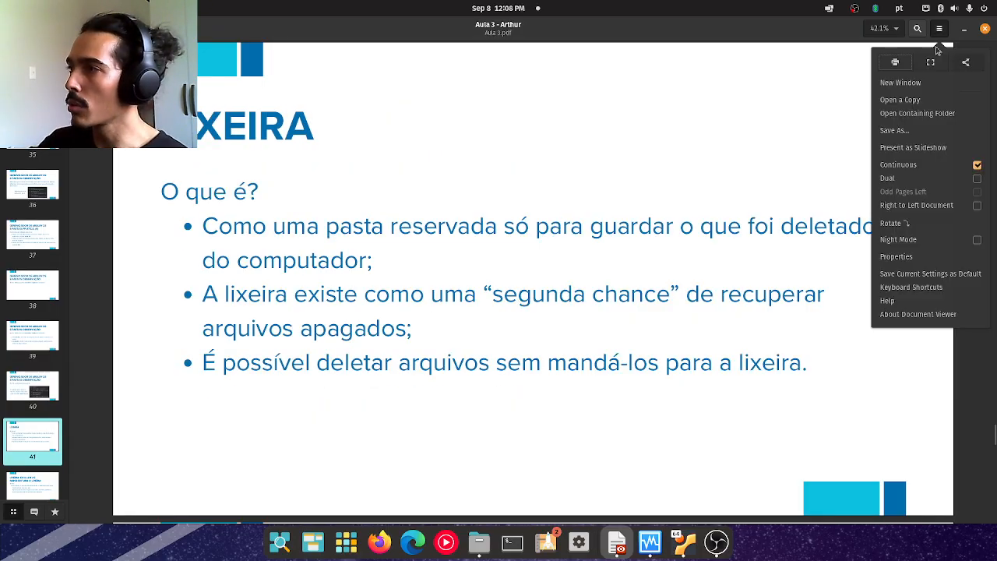
click(911, 149)
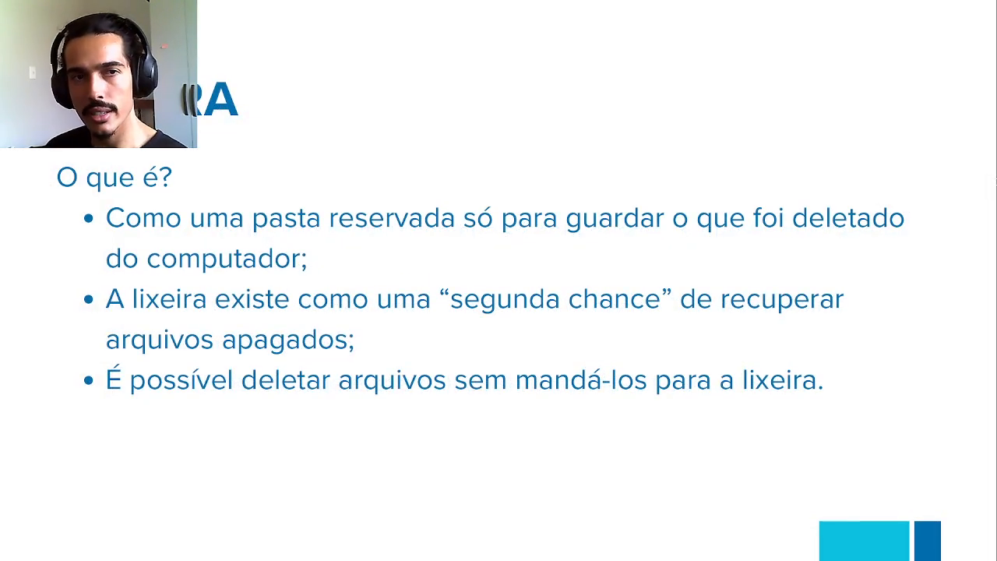